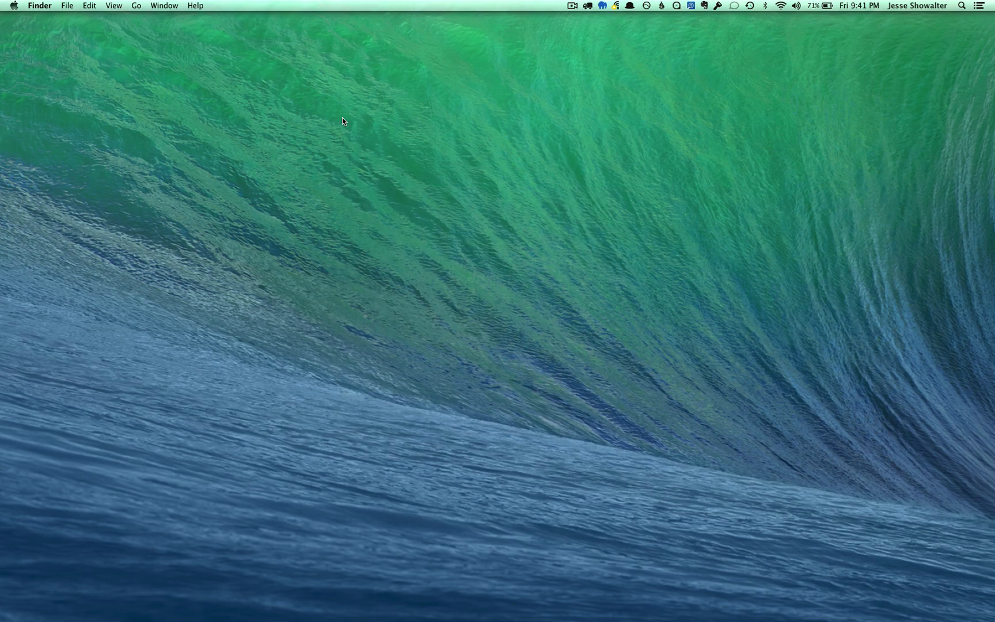
Step: Review the MODX Lesson home page in Chrome, then switch to the MODX 2.2.10 manager dashboard
key("super+Tab")
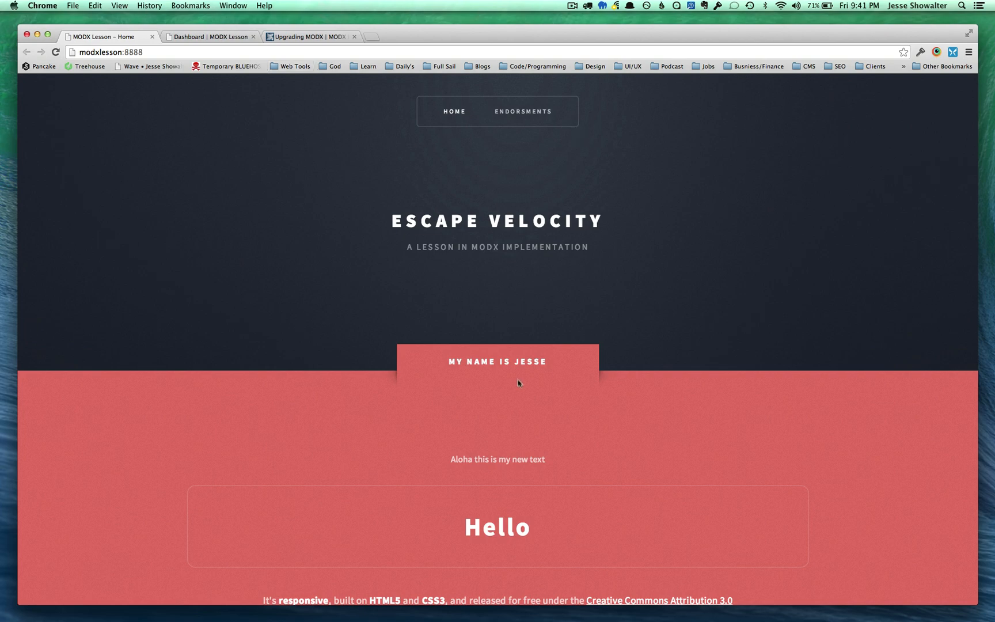
left_click_drag(548, 361, 426, 363)
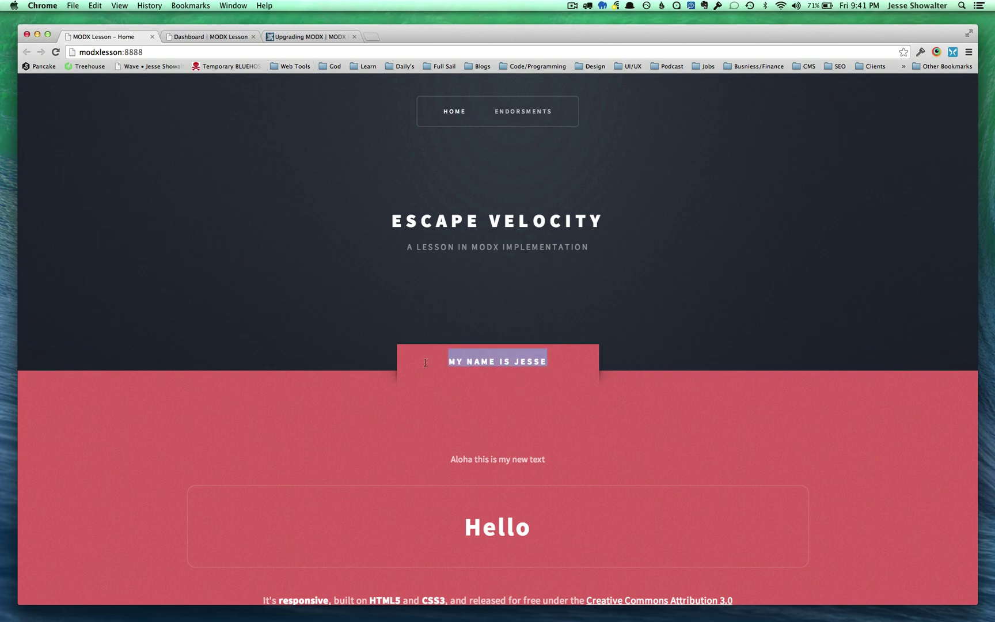
left_click(633, 378)
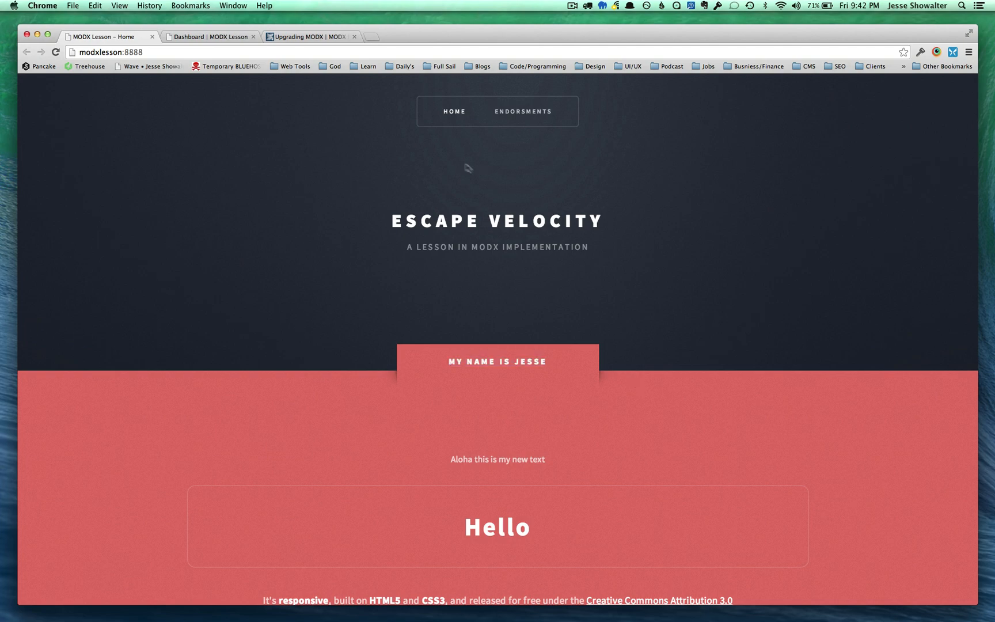
key("ctrl+Tab")
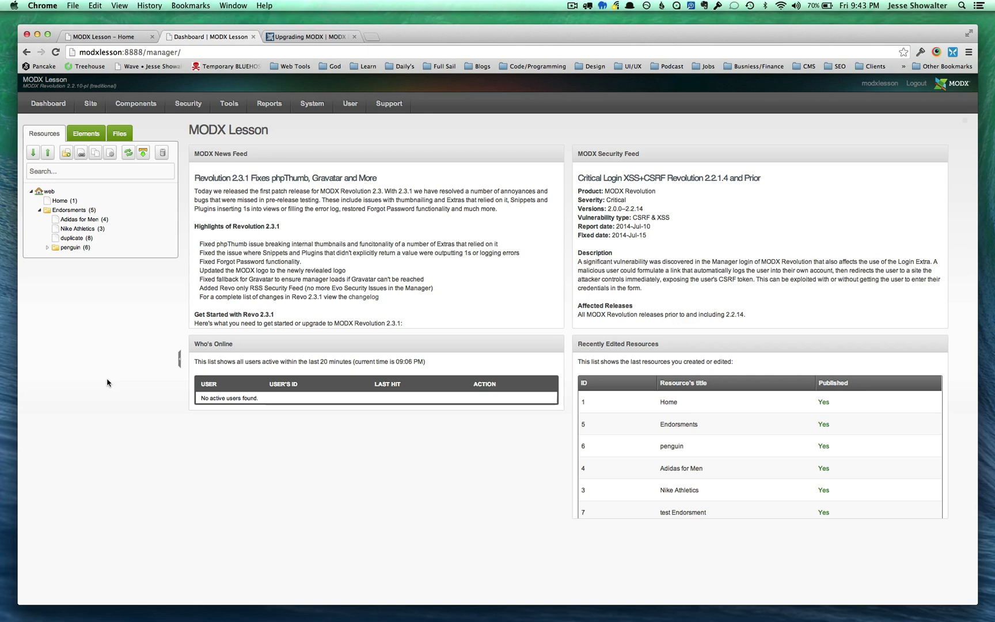
Step: Open the Upgrading MODX documentation page in MODX Docs
left_click(300, 36)
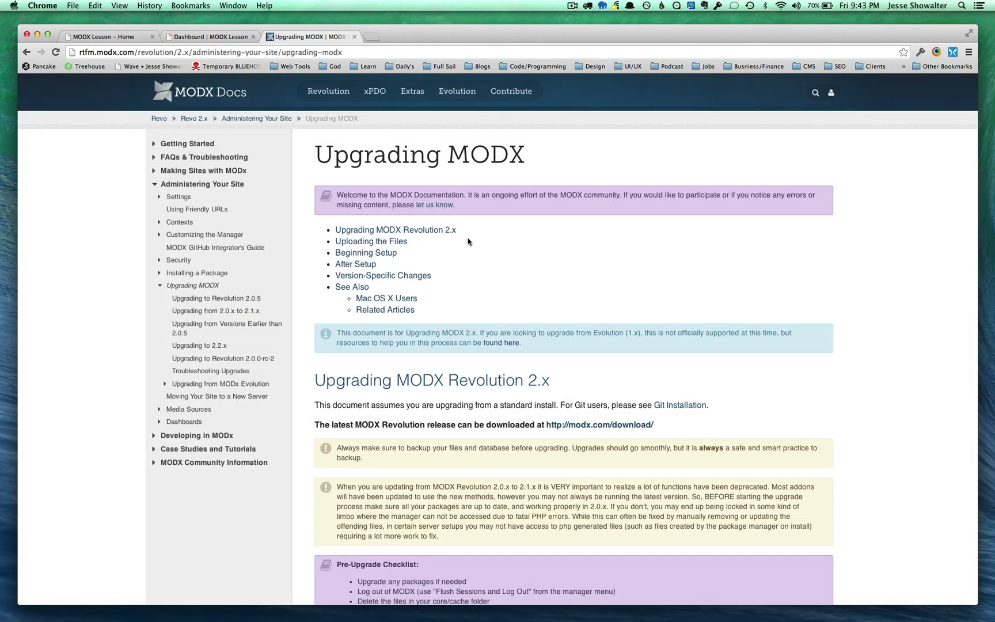
scroll(574, 264, "down", 1)
scroll(574, 264, "down", 8)
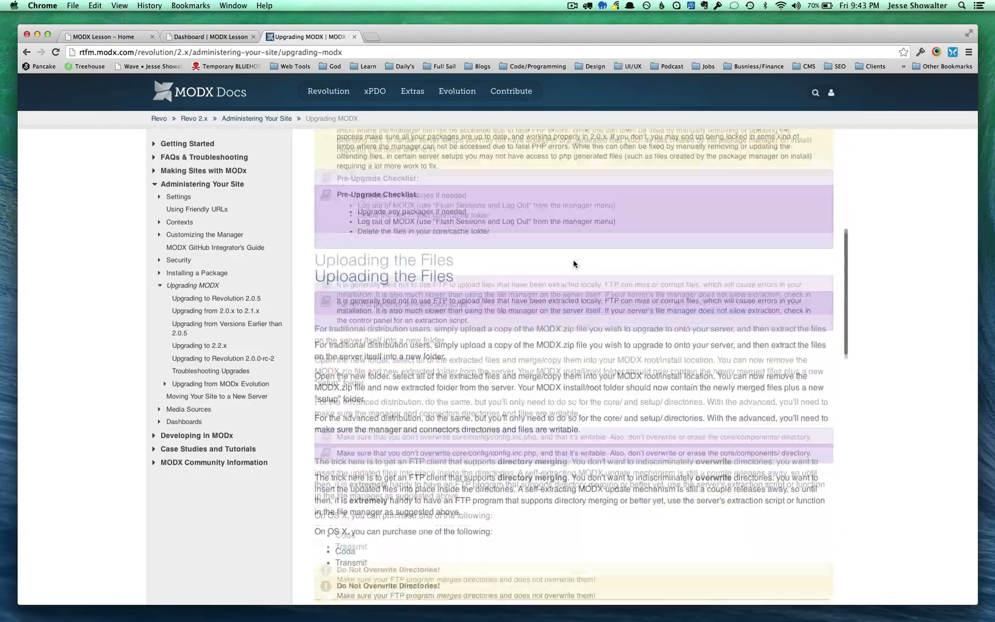
scroll(573, 264, "down", 8)
scroll(573, 263, "down", 6)
scroll(573, 264, "down", 4)
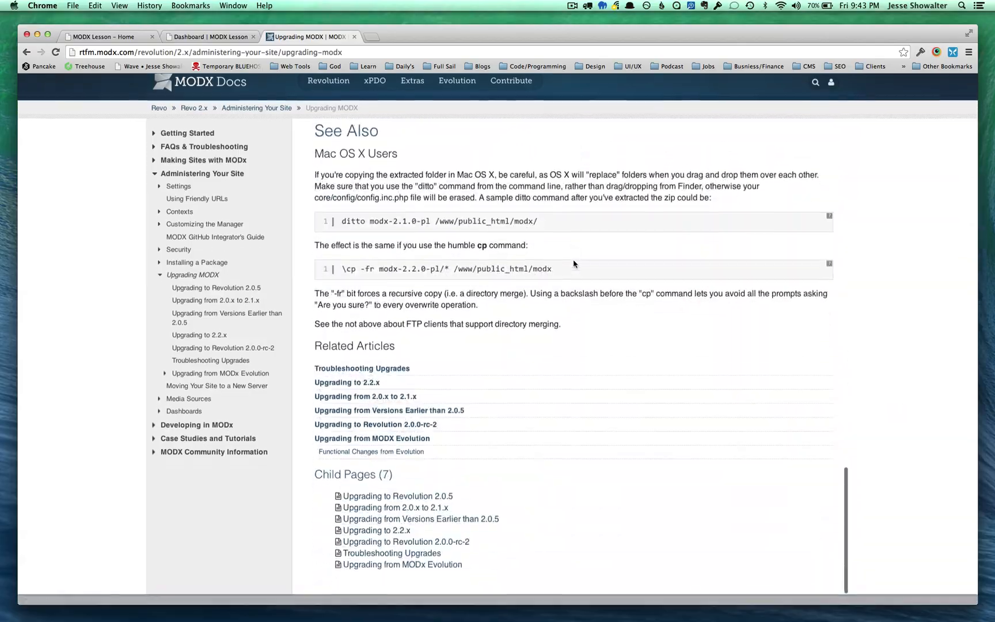
scroll(573, 264, "up", 8)
scroll(573, 263, "up", 8)
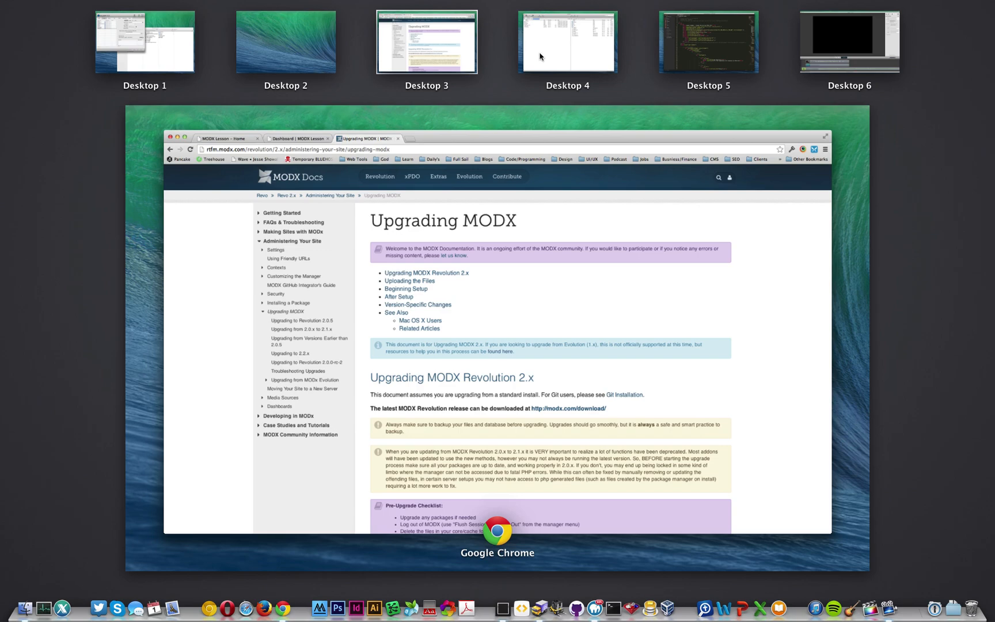
Step: Check the Sites folder in a new Finder window, then return to Transmit's modx-2.3.1-pl and modxlesson panes
left_click(543, 56)
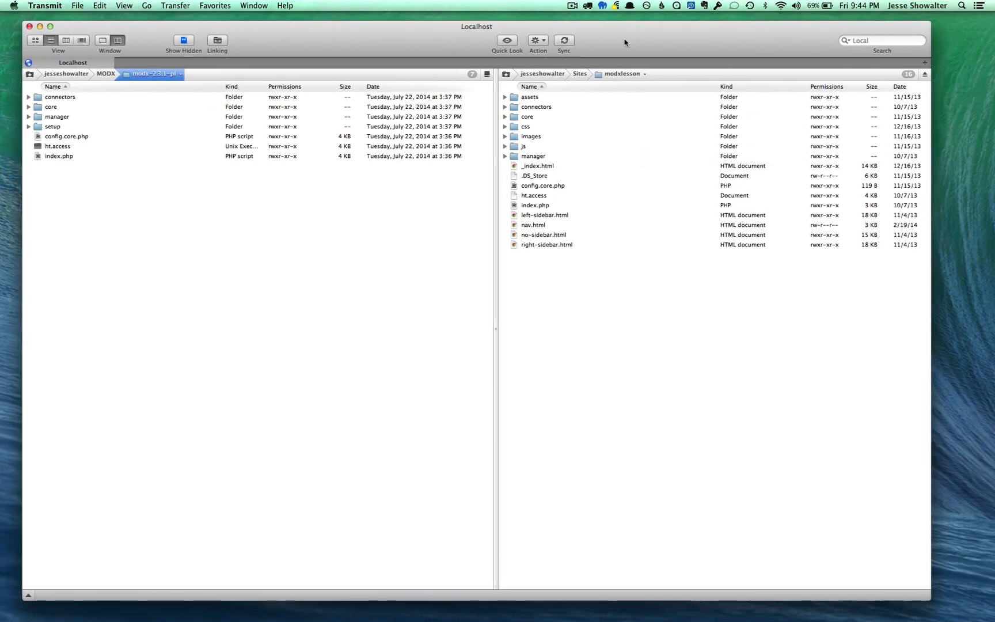
key("super+Tab")
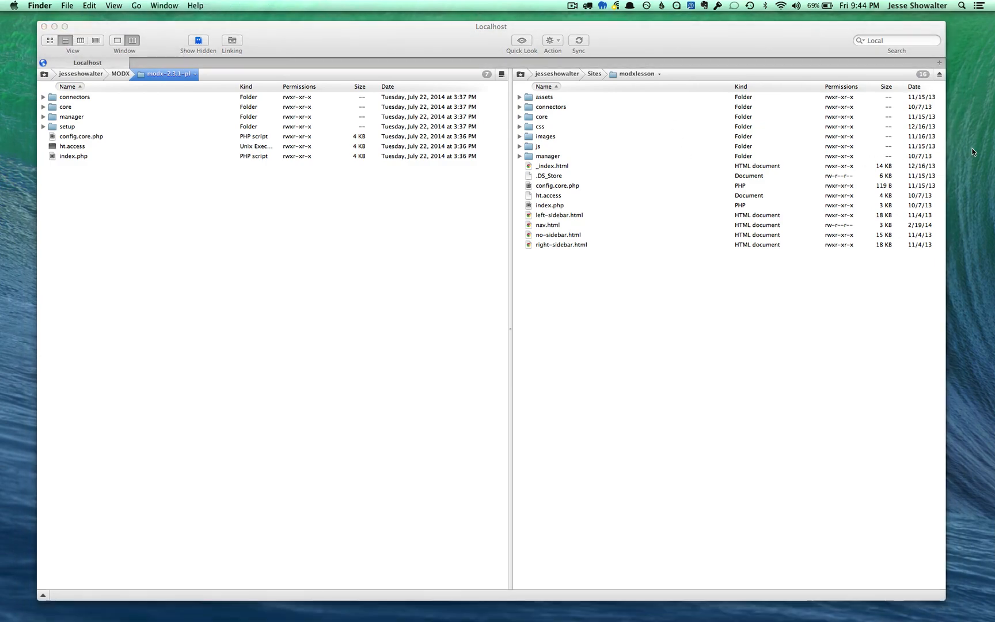
key("super+n")
left_click_drag(687, 185, 708, 118)
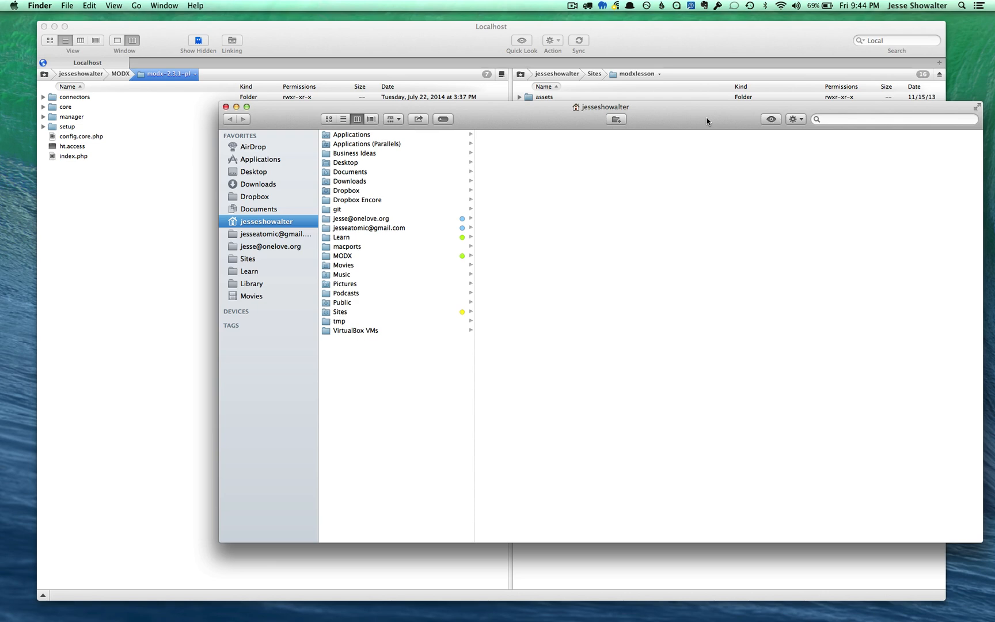
left_click(366, 312)
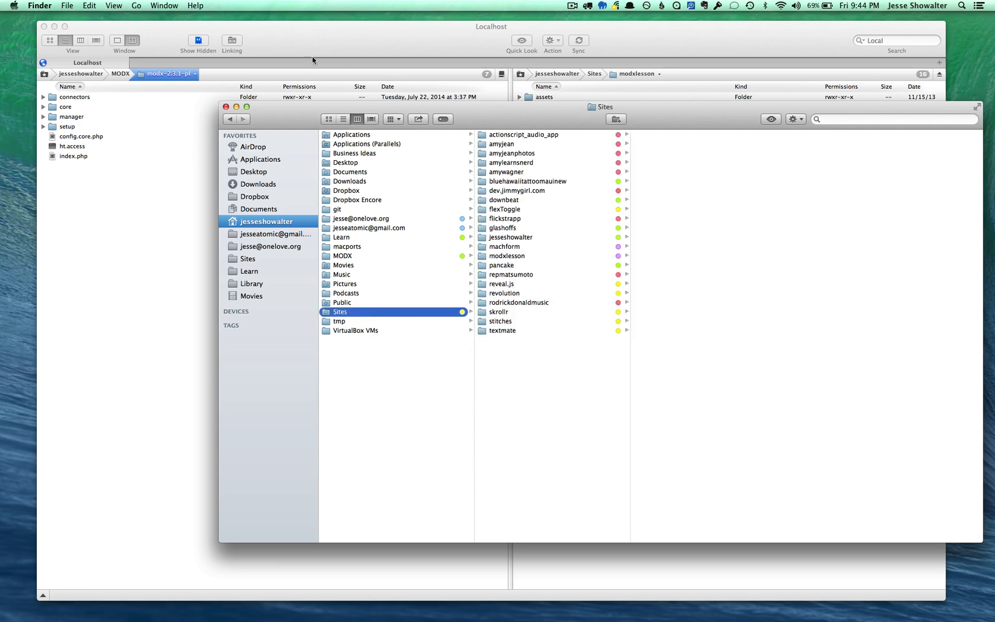
left_click(227, 107)
left_click(498, 31)
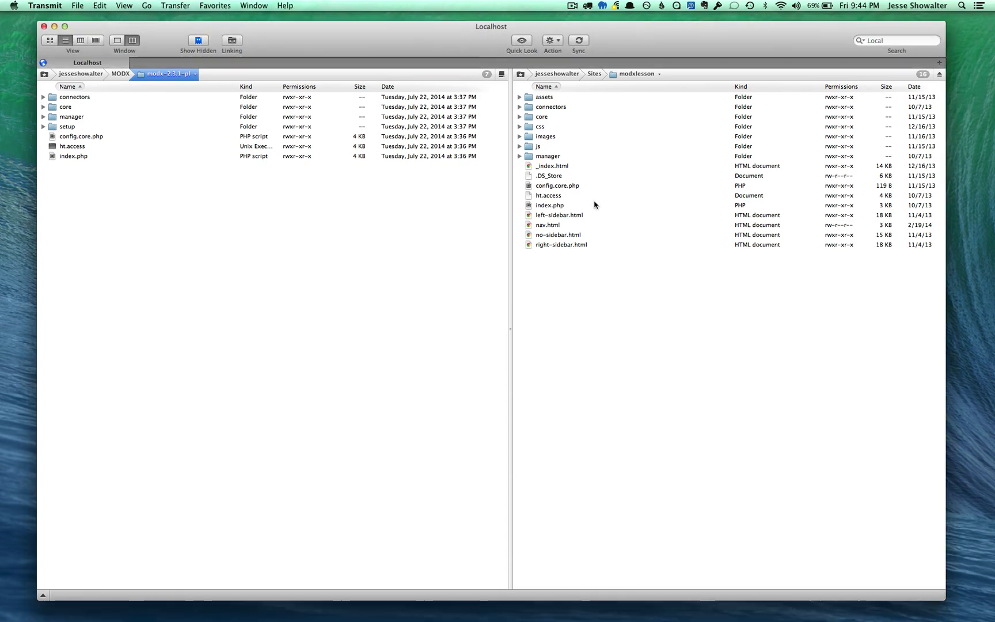
key("ctrl+Up")
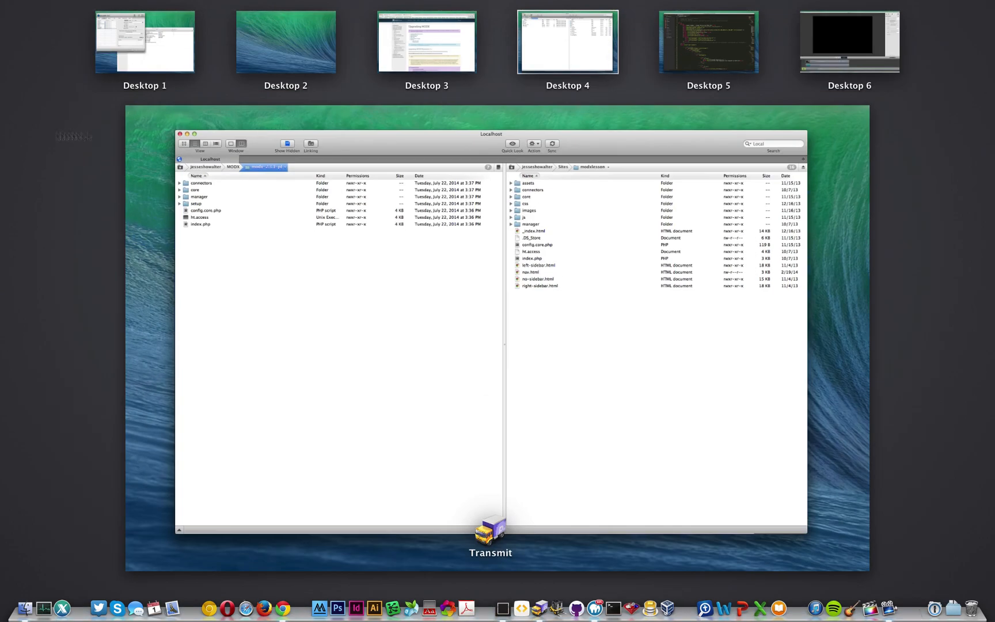
Step: Bring Finder forward beside MAMP PRO and view the modxlesson site folder contents
left_click(109, 14)
left_click_drag(208, 40, 206, 37)
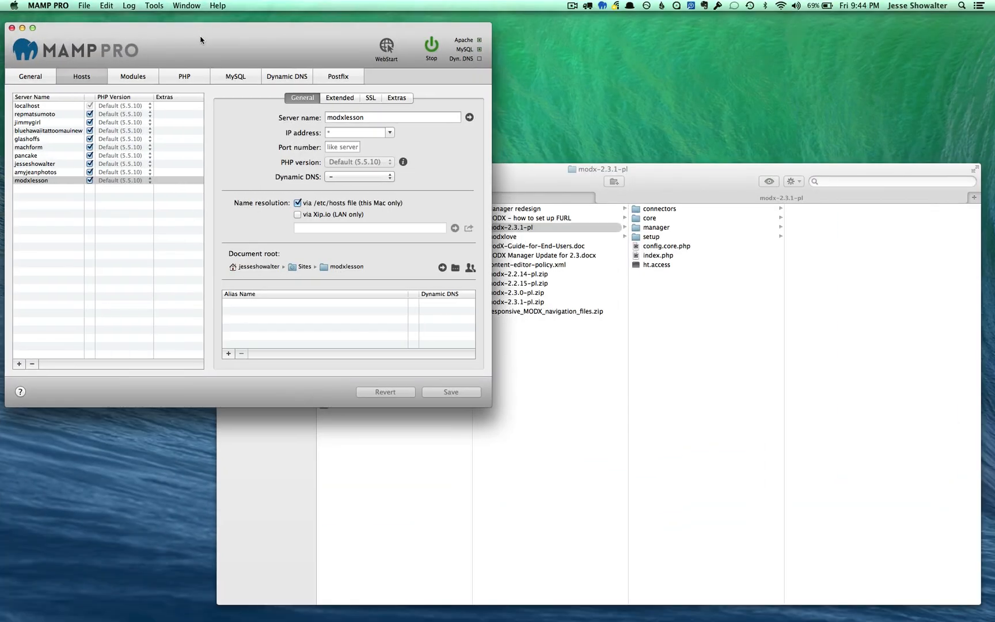
left_click(709, 170)
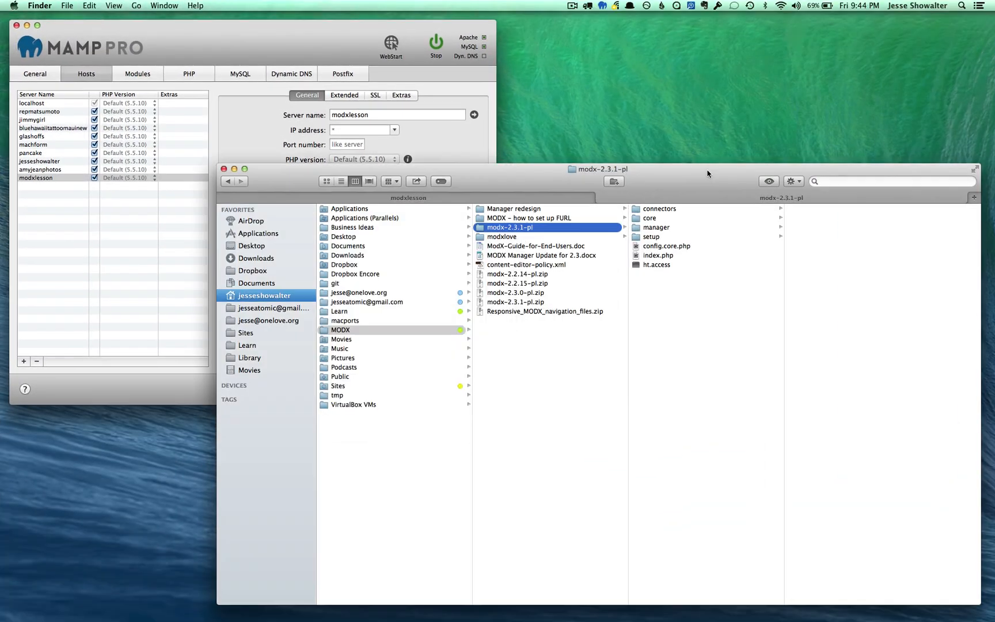
left_click_drag(709, 169, 705, 173)
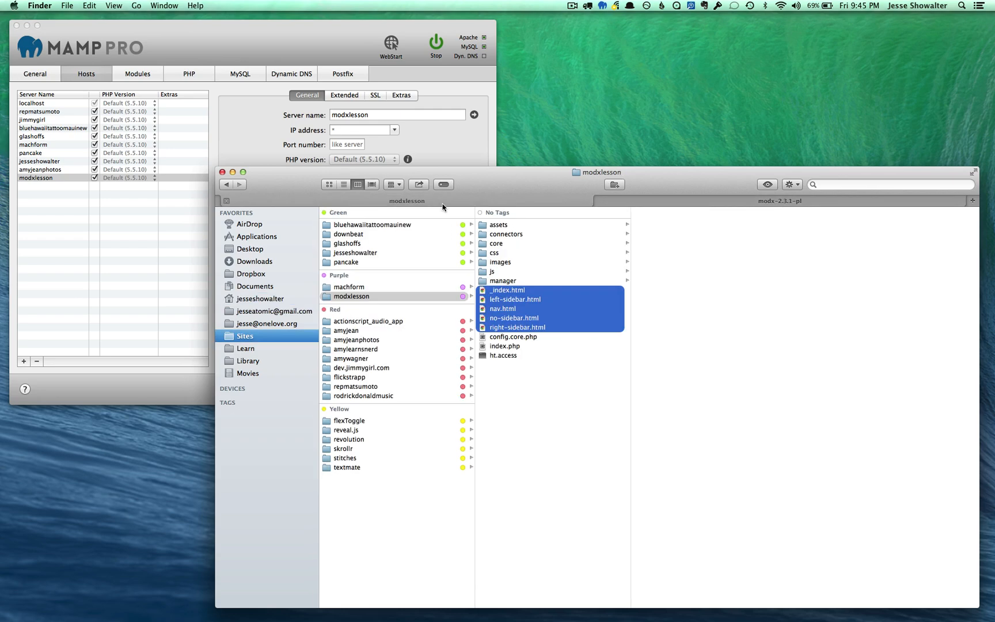
left_click(356, 295)
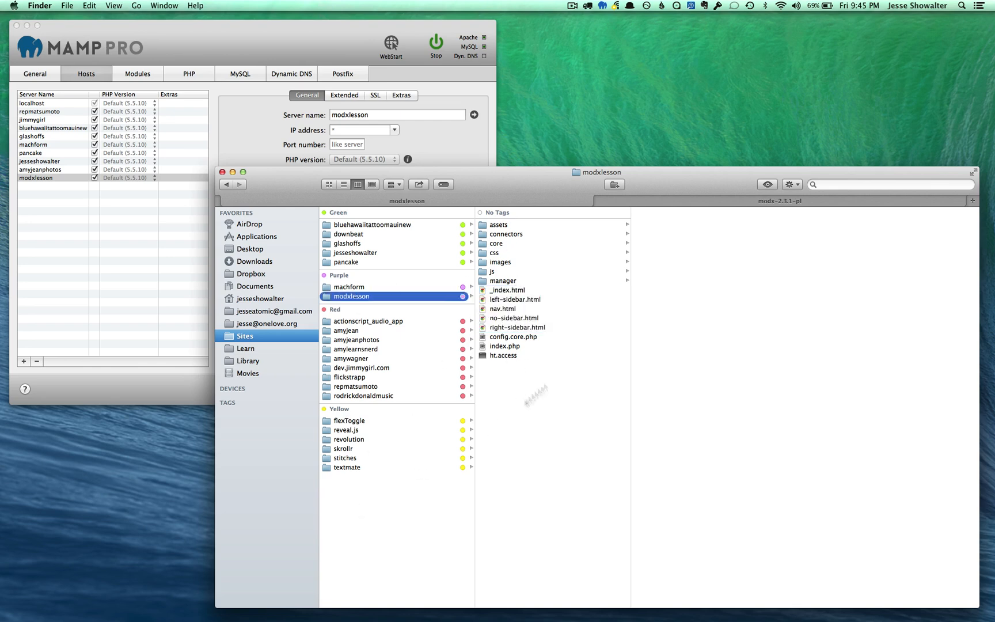
Step: Show the contents of the extracted modx-2.3.1-pl folder beside its zip archive
left_click(649, 201)
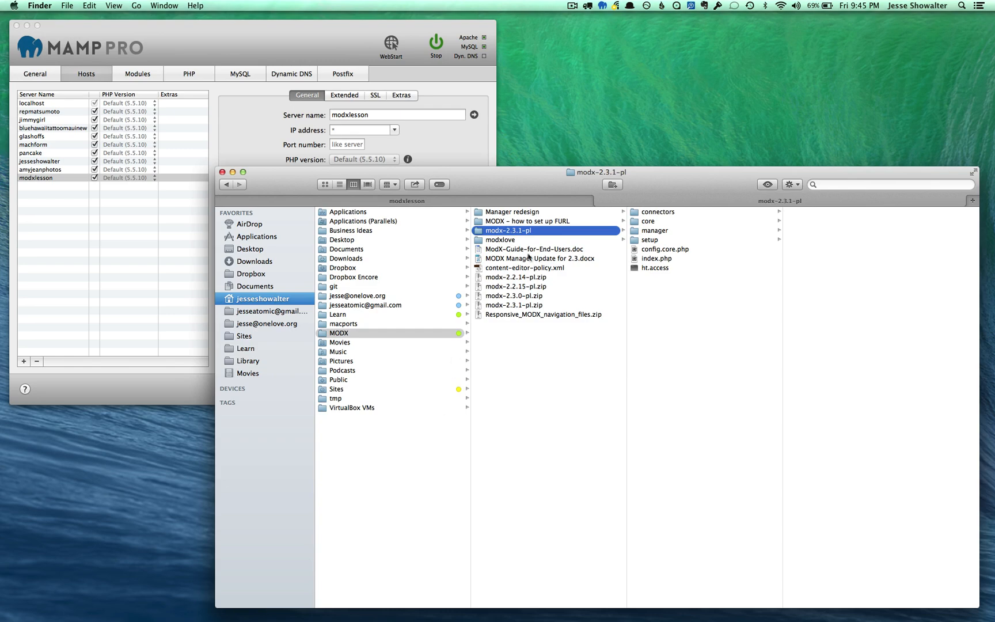
left_click(510, 308)
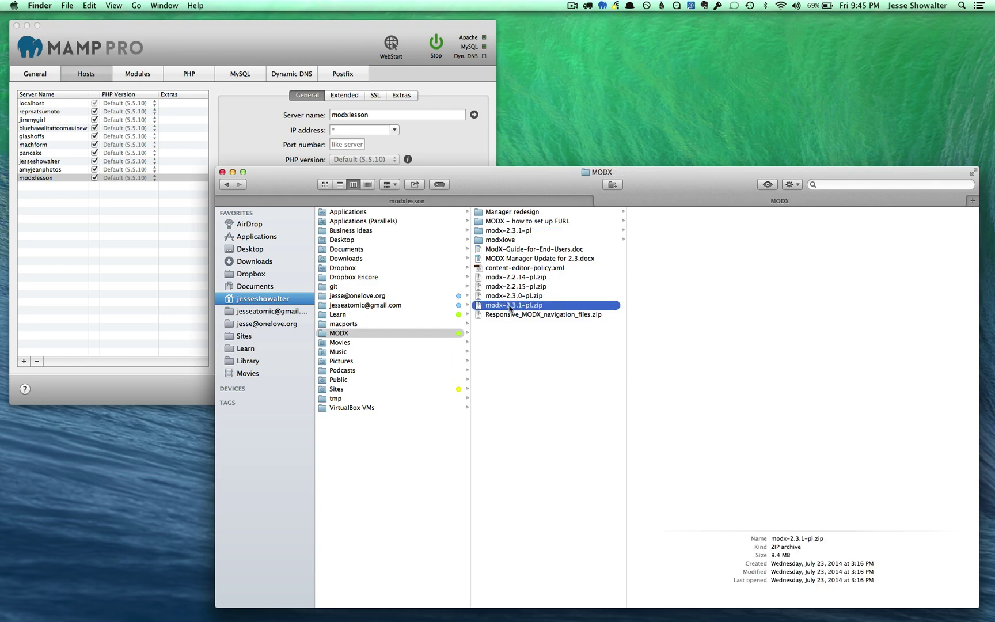
left_click(509, 231)
key("super+Tab")
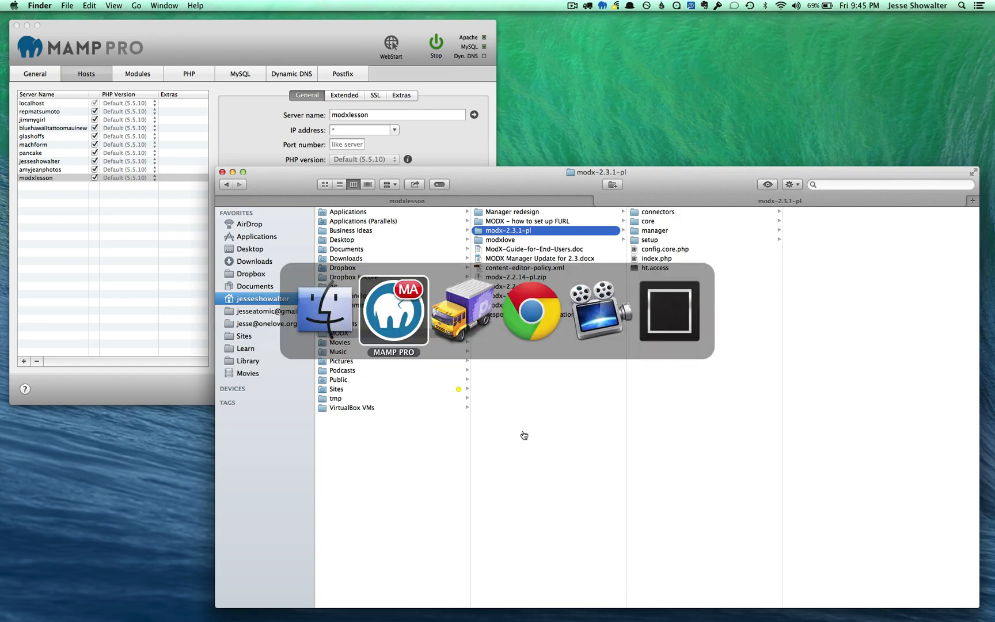
Step: Confirm on modx.com Downloads that 2.3.1-pl is the current Revolution release, then return to Finder
key("Tab")
key("Tab")
key("super+t")
type("modx.com")
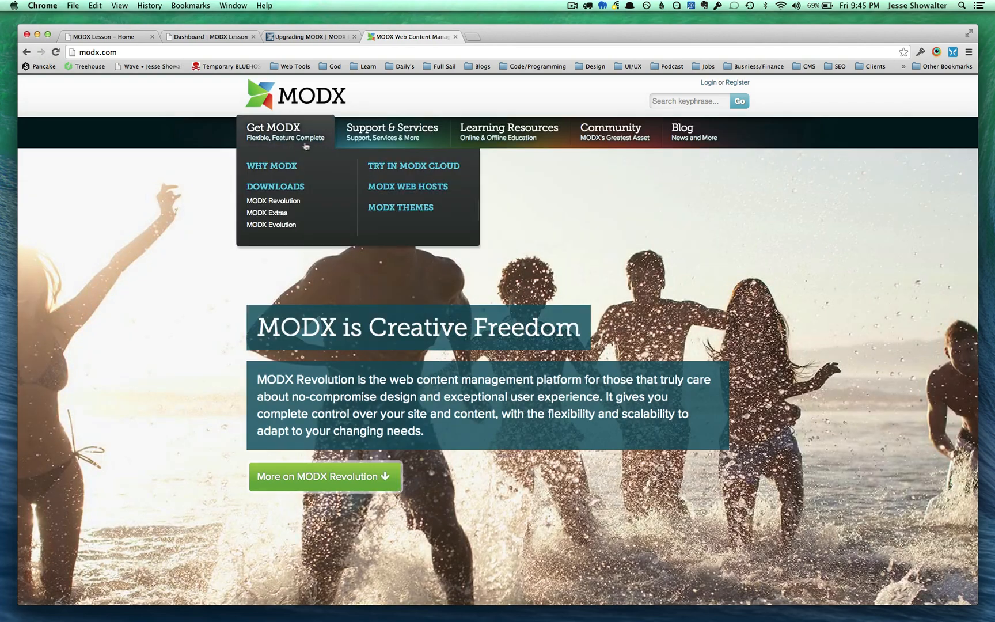
left_click(273, 201)
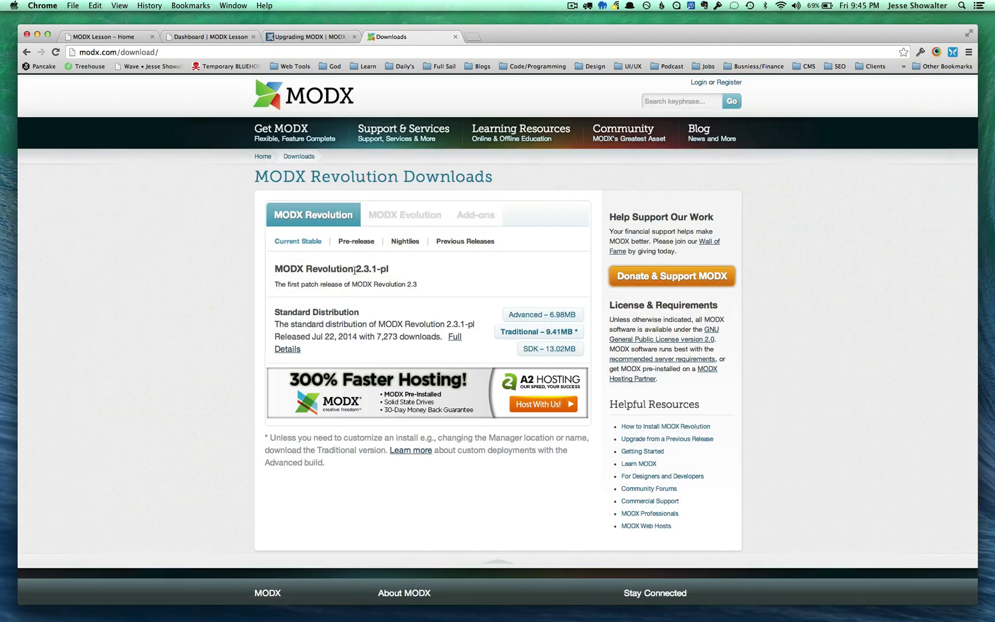
left_click_drag(355, 270, 390, 269)
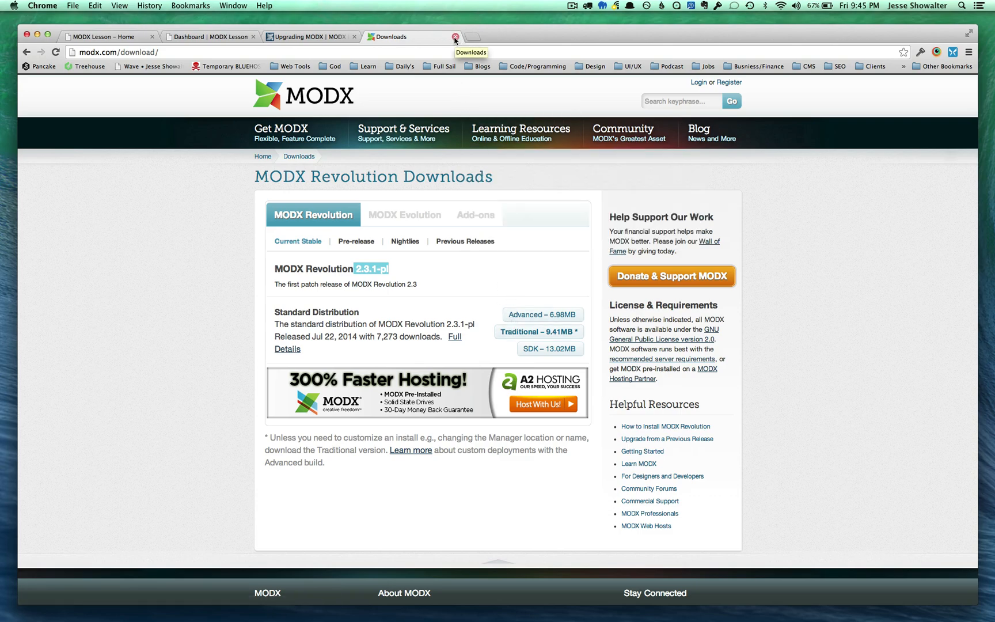
key("super+Tab")
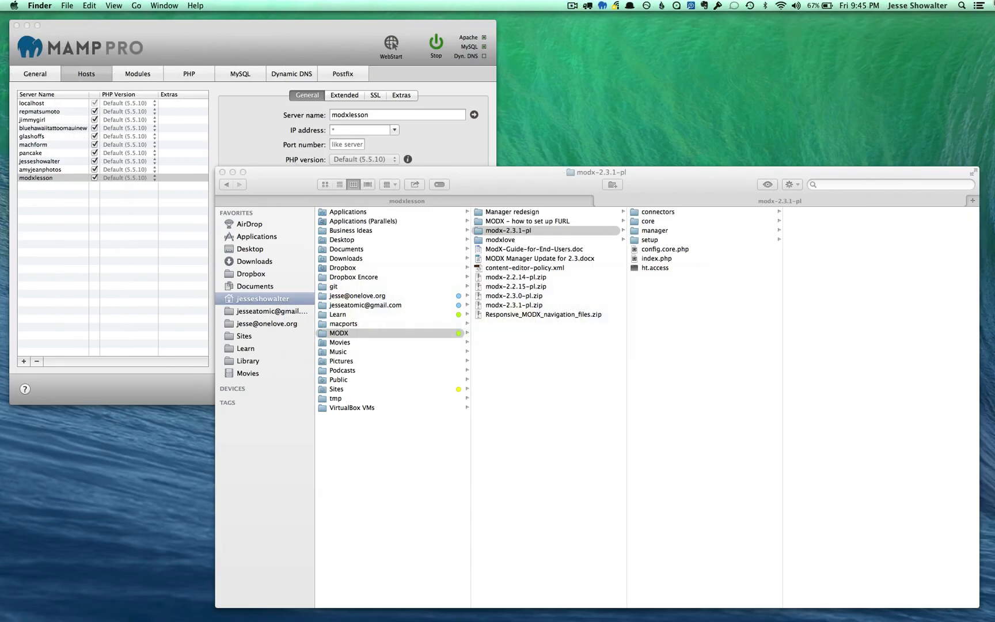
Step: Copy all seven modx-2.3.1-pl release items into modxlesson, merging every existing folder with Apply to all
key("ctrl+Up")
left_click(467, 31)
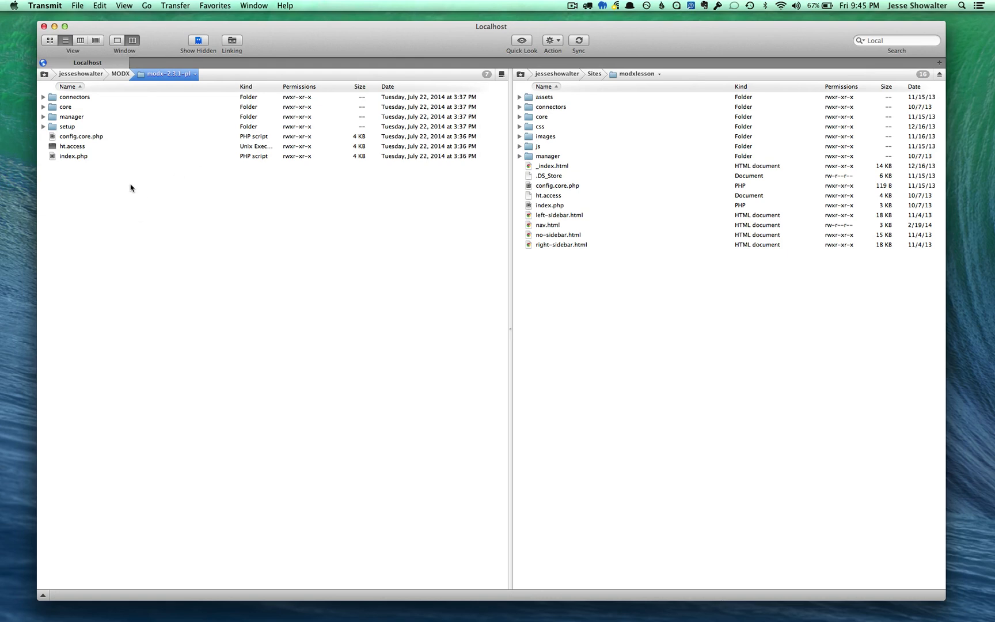
left_click(95, 158)
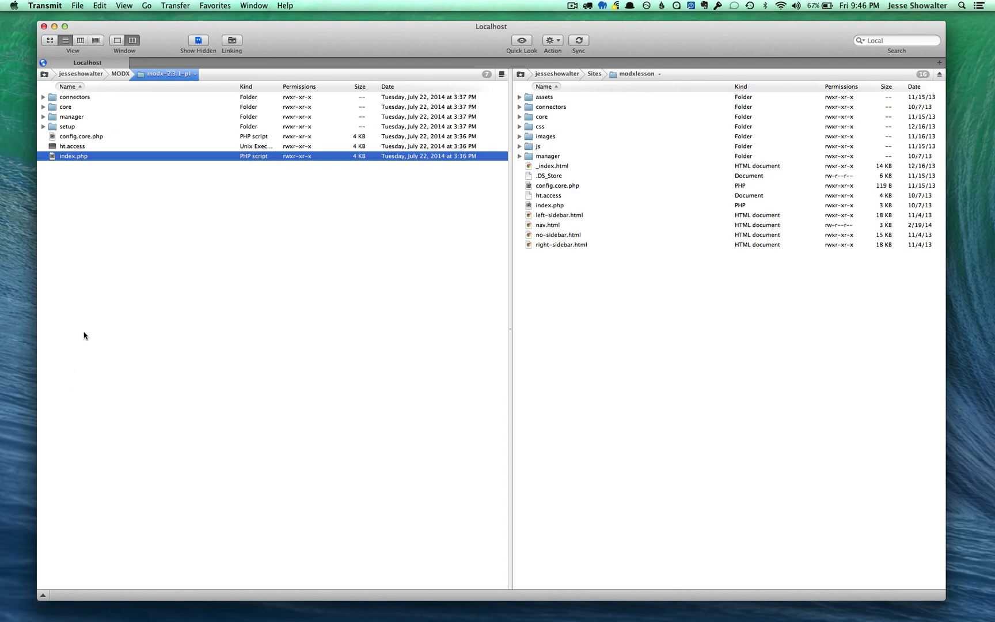
left_click(82, 98, "shift")
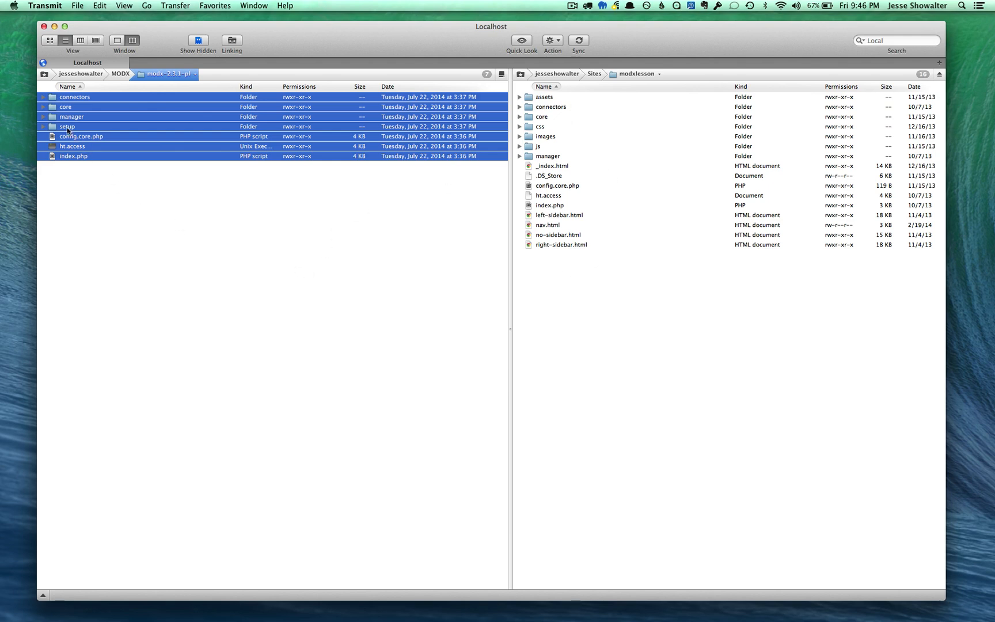
left_click_drag(69, 130, 680, 417)
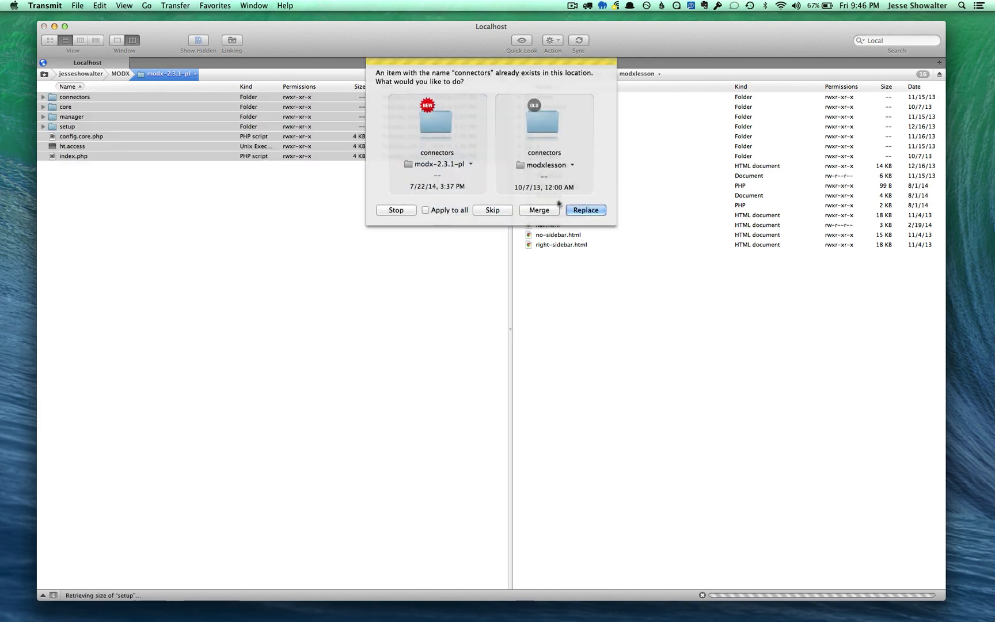
left_click(425, 210)
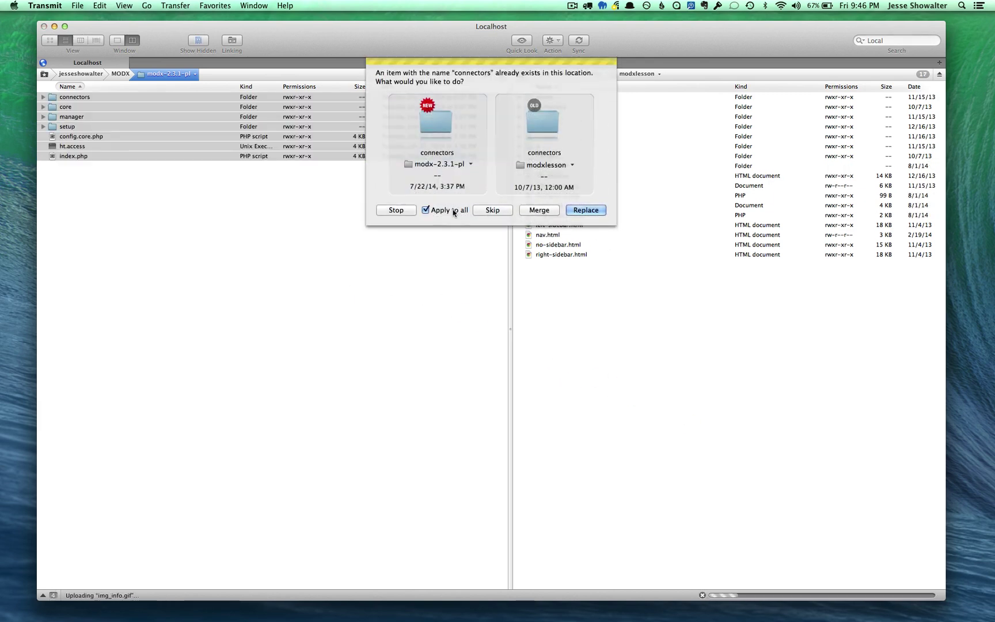
left_click(539, 211)
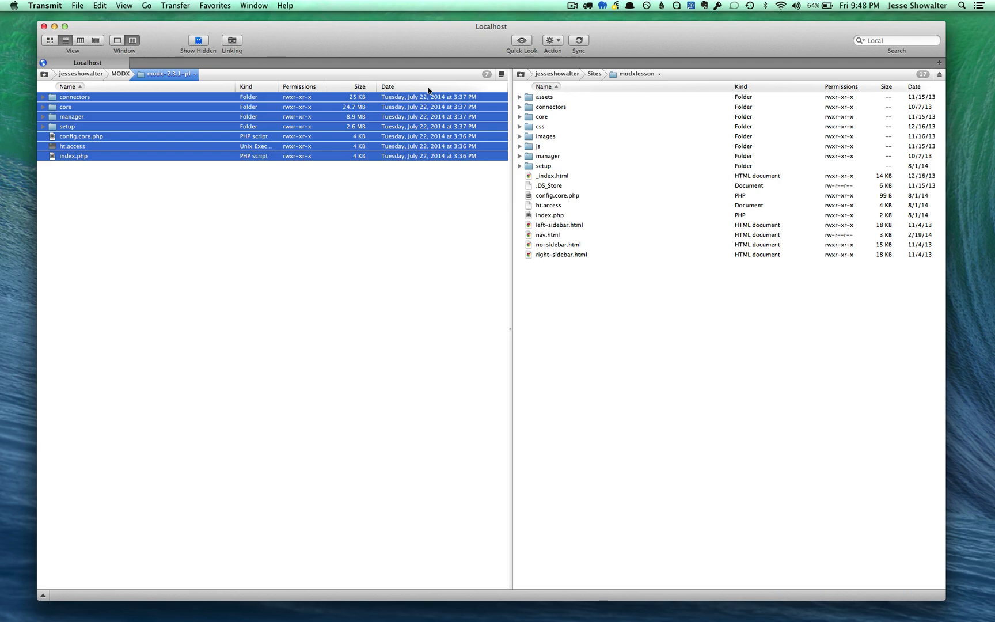
Step: Reload the modxlesson site in Chrome and go to its /setup address
key("super+Tab")
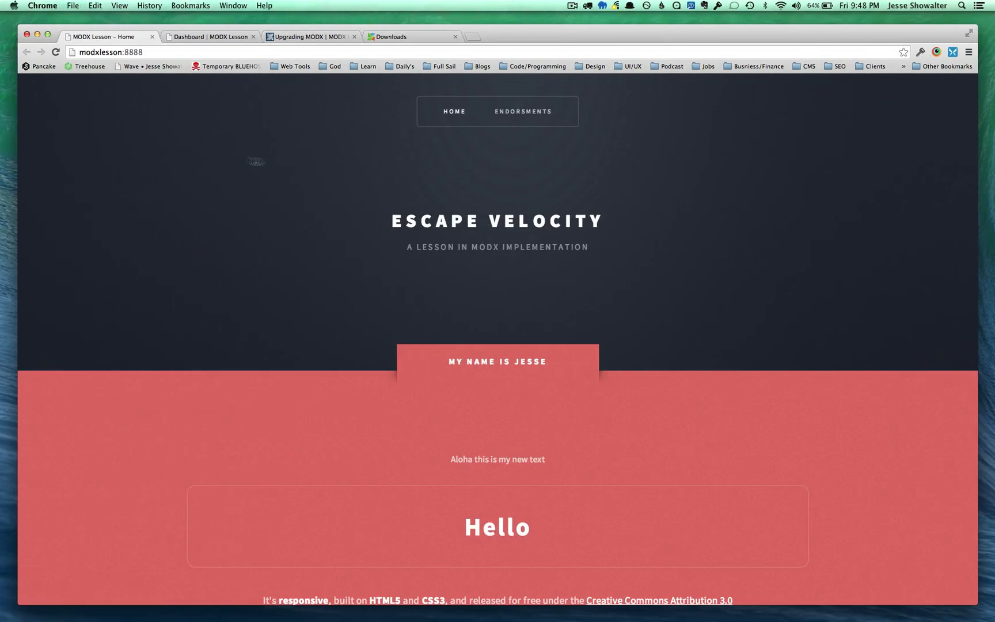
left_click(173, 52)
key("Return")
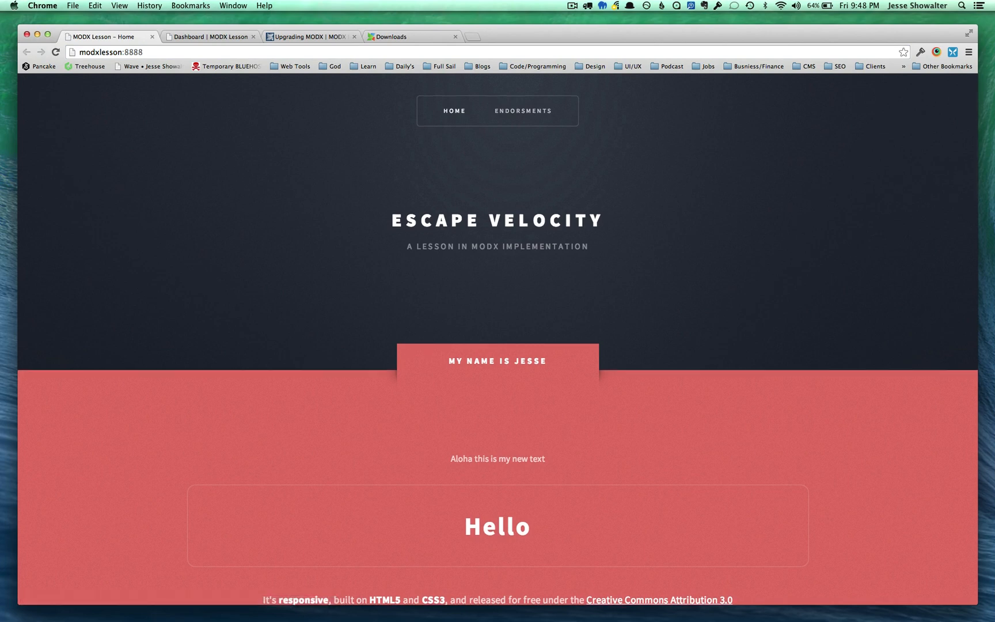
left_click(187, 52)
type("/setup")
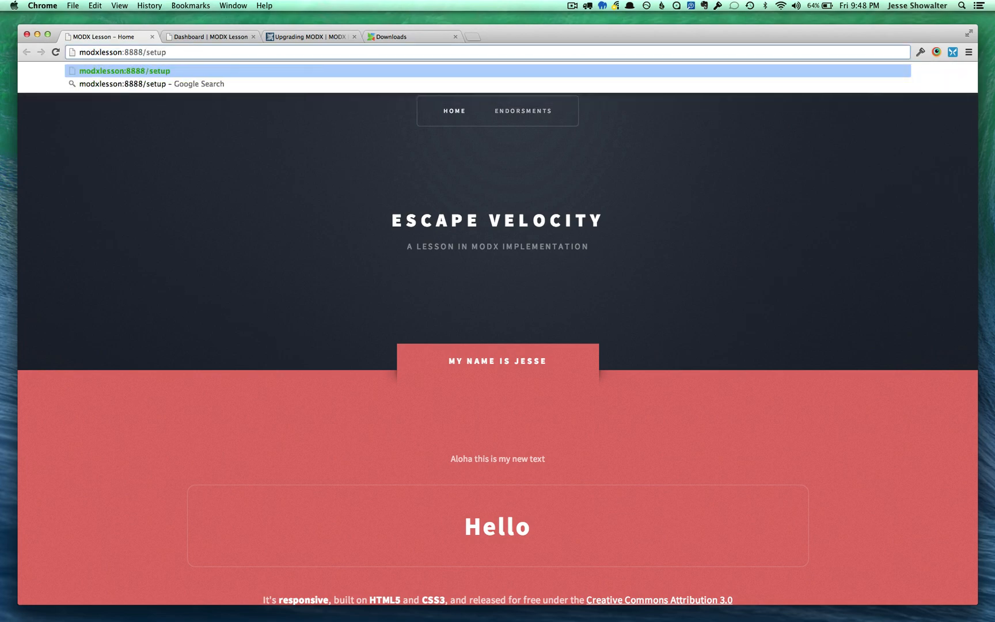
key("Return")
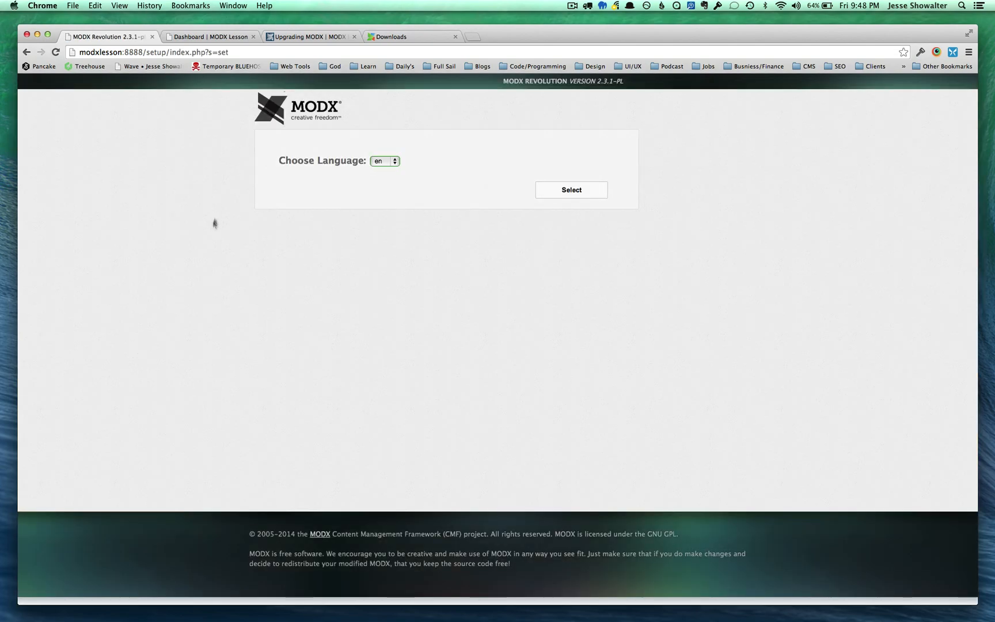
Step: Choose English, pass the welcome page and proceed with Upgrade Existing Install
left_click(571, 190)
left_click(572, 190)
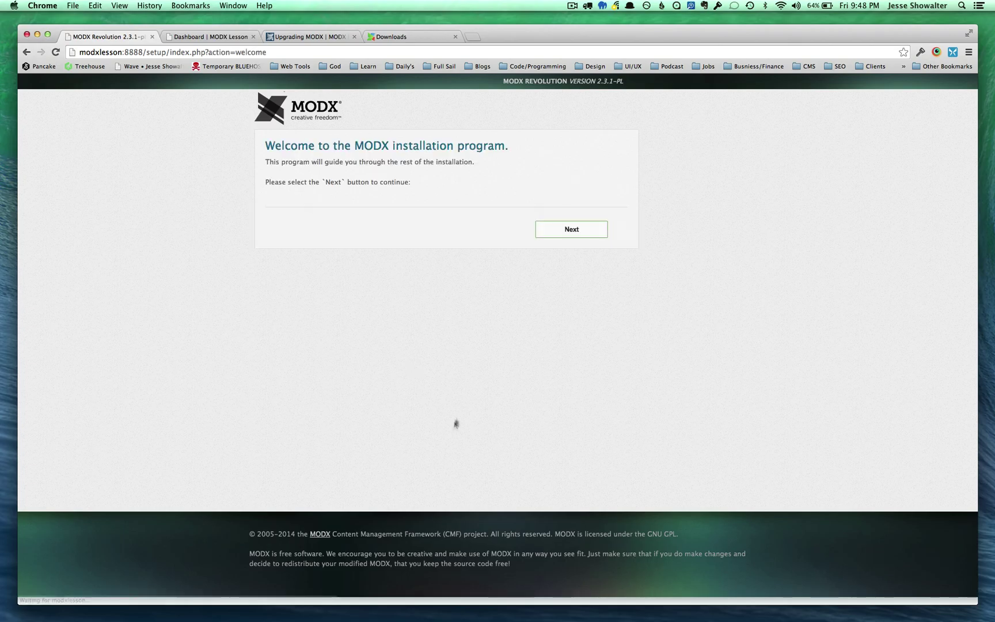
left_click(578, 233)
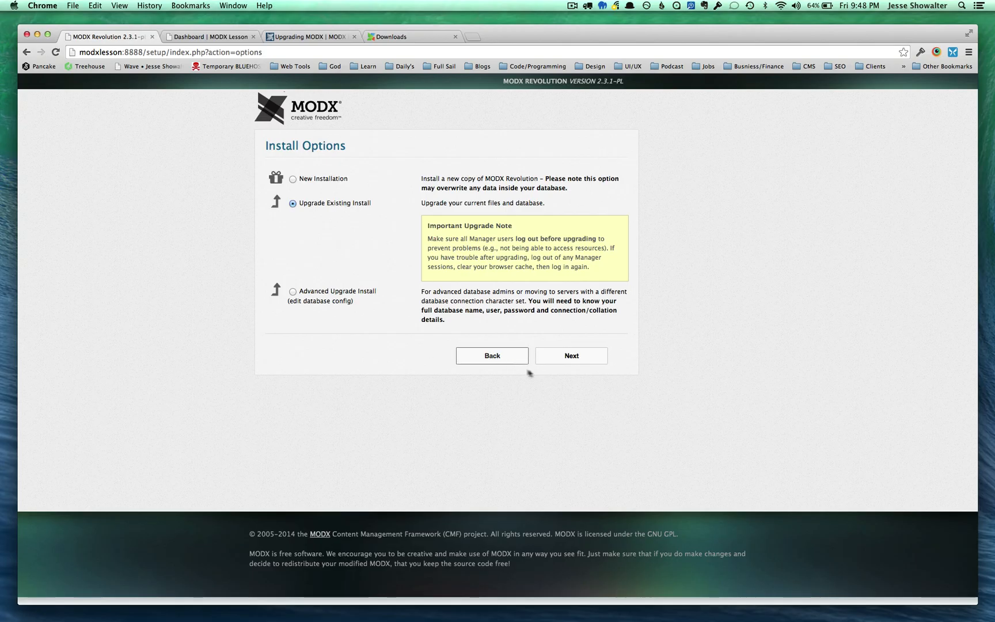
left_click(572, 355)
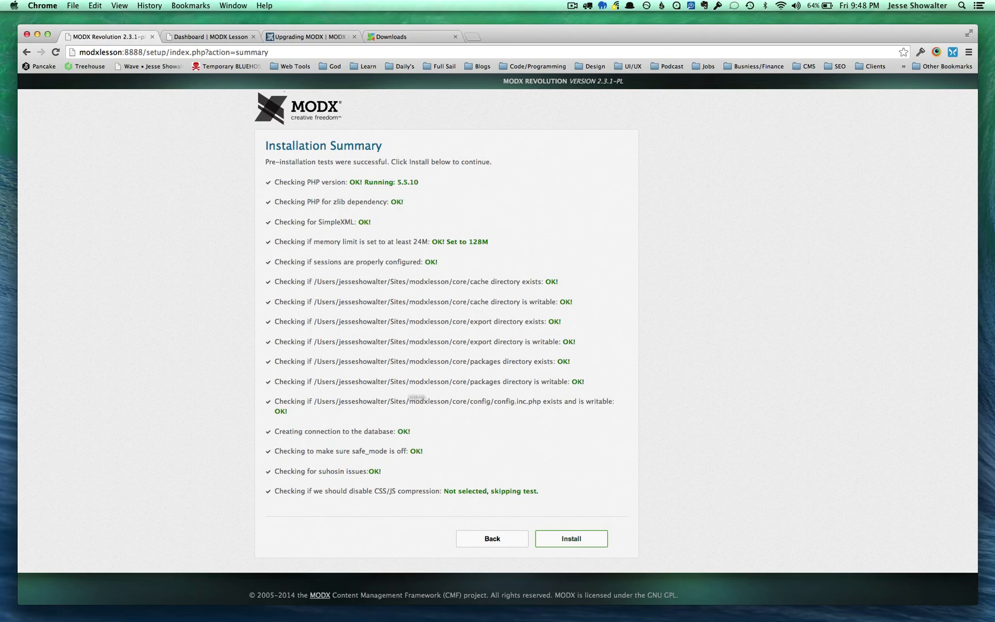
Step: Review the config.inc.php, export and packages directory checks, then start the core installation
left_click(331, 414)
left_click_drag(289, 411, 262, 403)
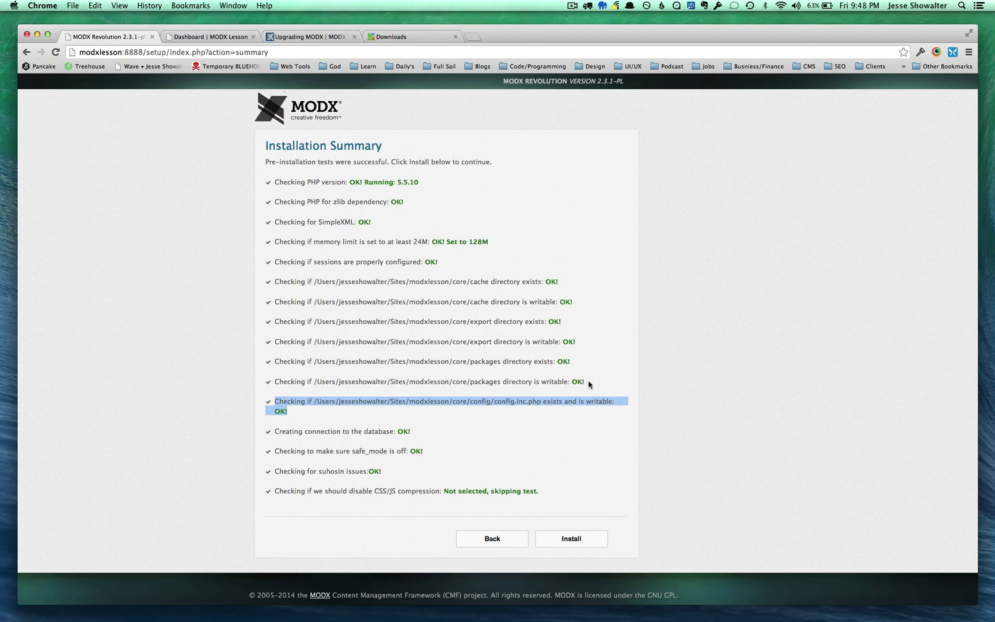
left_click_drag(584, 382, 266, 340)
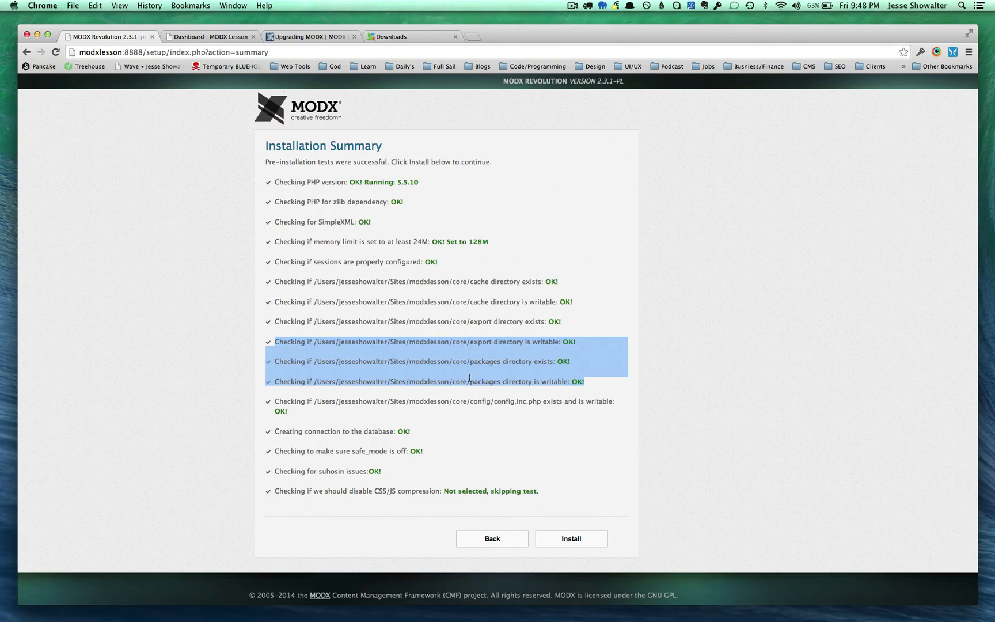
left_click(499, 360)
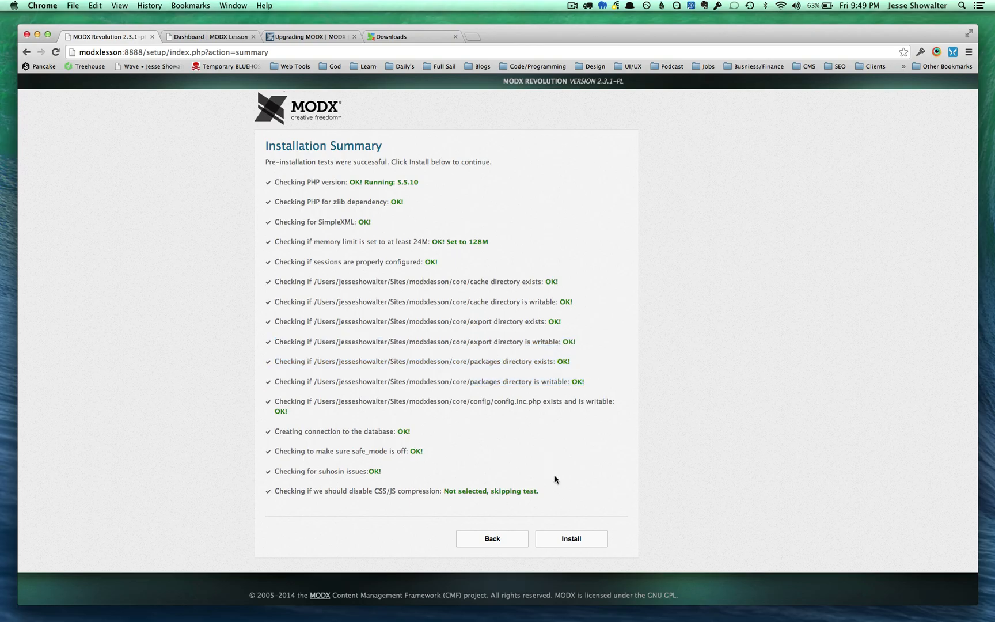
left_click(571, 538)
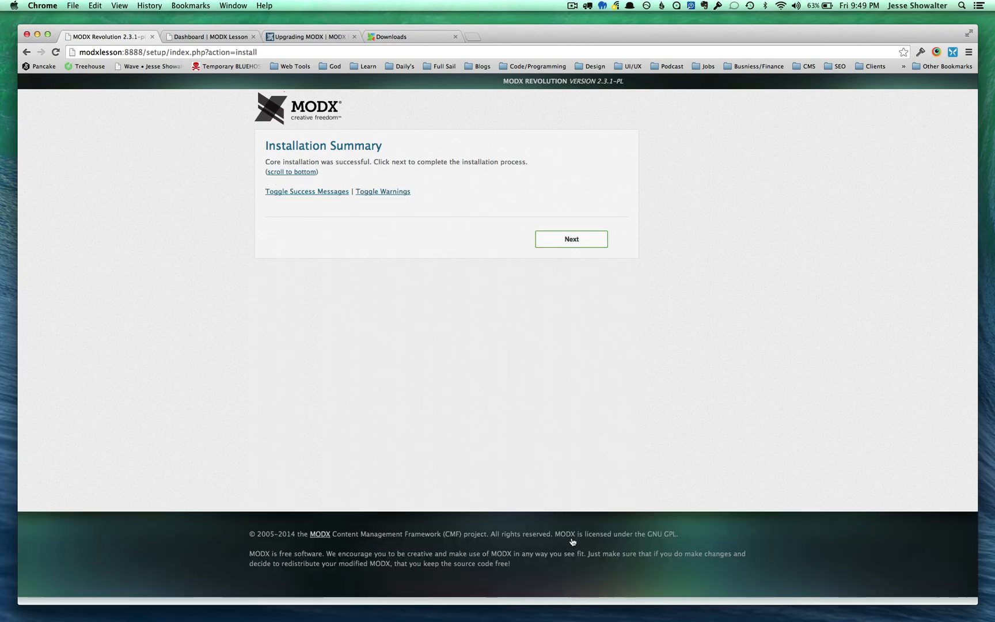
Step: Finish setup with the setup directory marked for deletion and go to the manager login
left_click(570, 238)
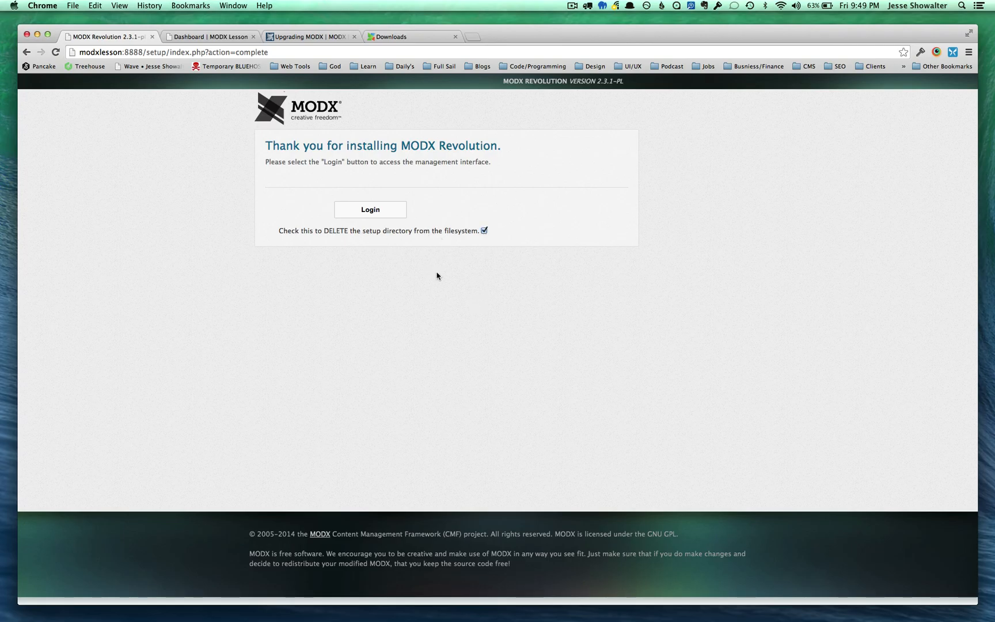
left_click(370, 209)
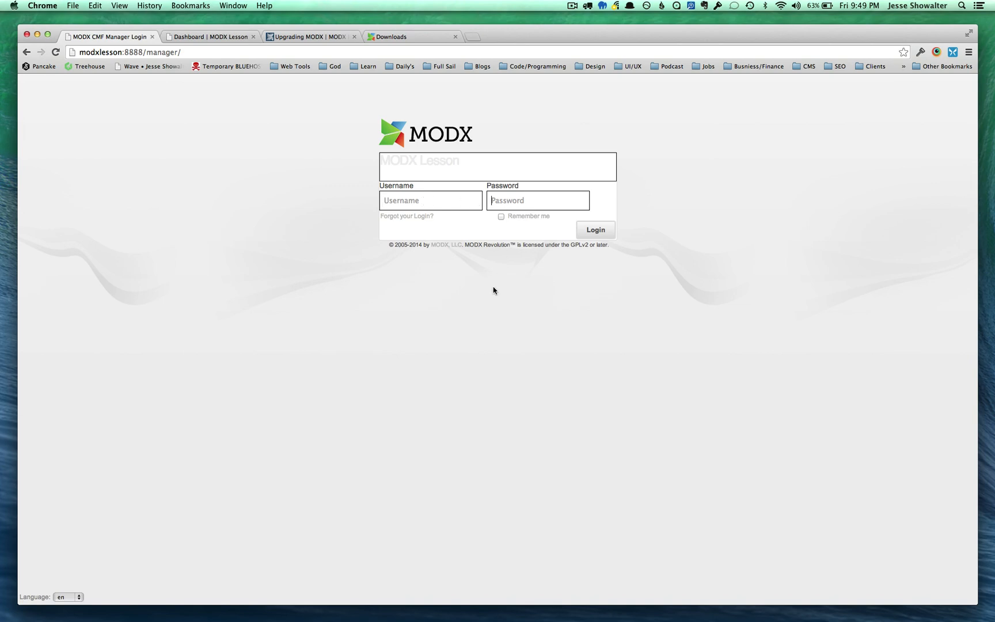
Step: Reload the login page, accept the saved username and password, and log in to the MODX Lesson dashboard
key("super+r")
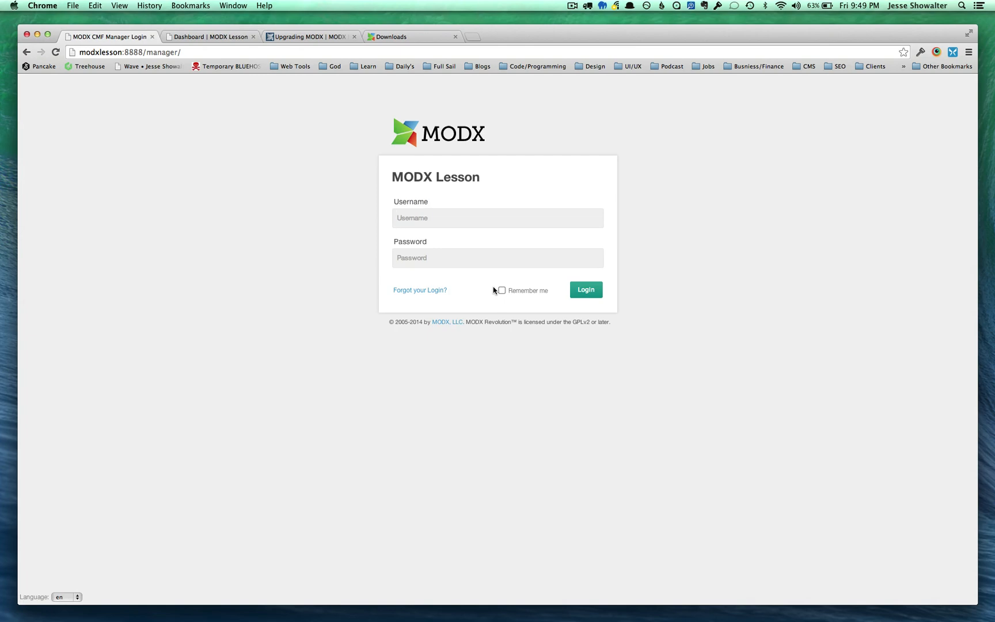
type("modx")
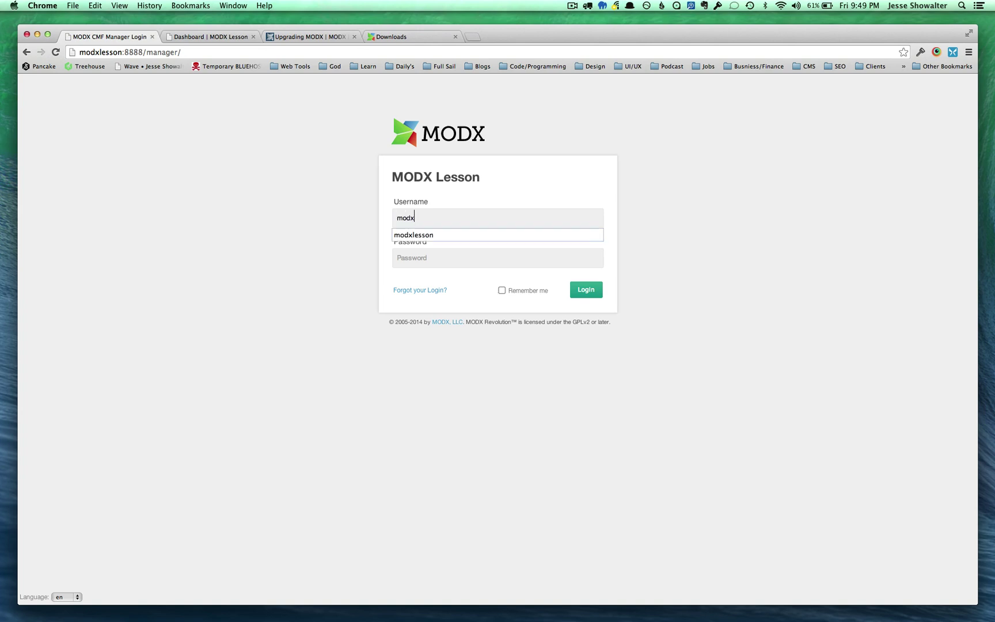
key("Down")
key("Return")
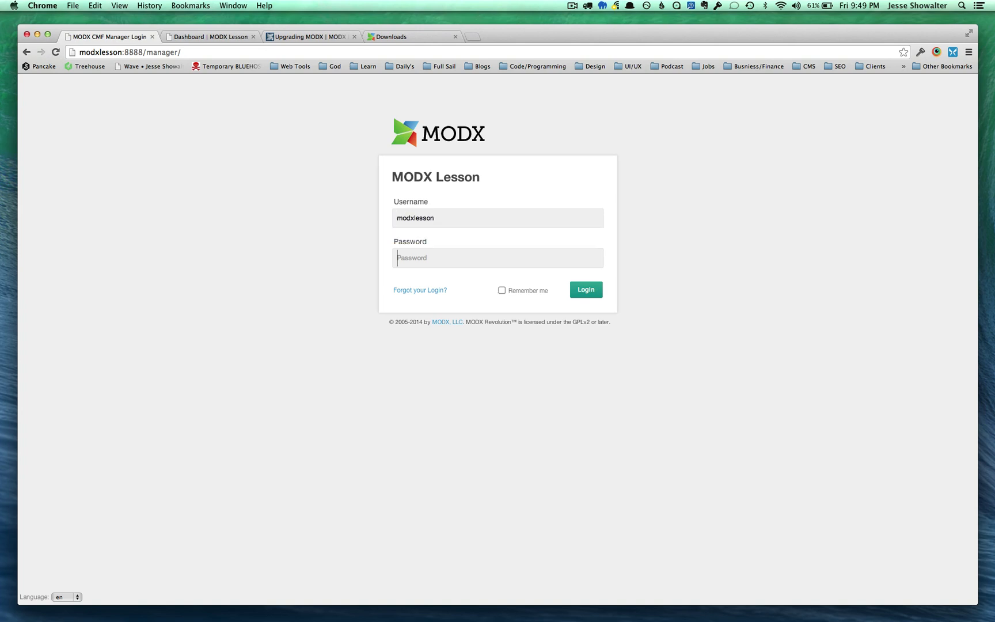
type("••")
key("Return")
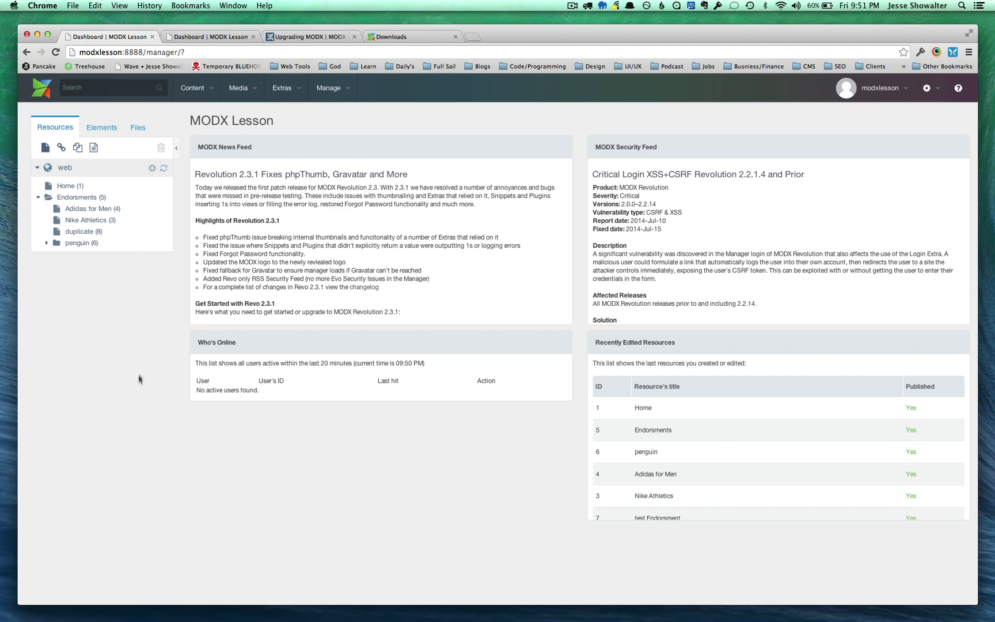
left_click(102, 126)
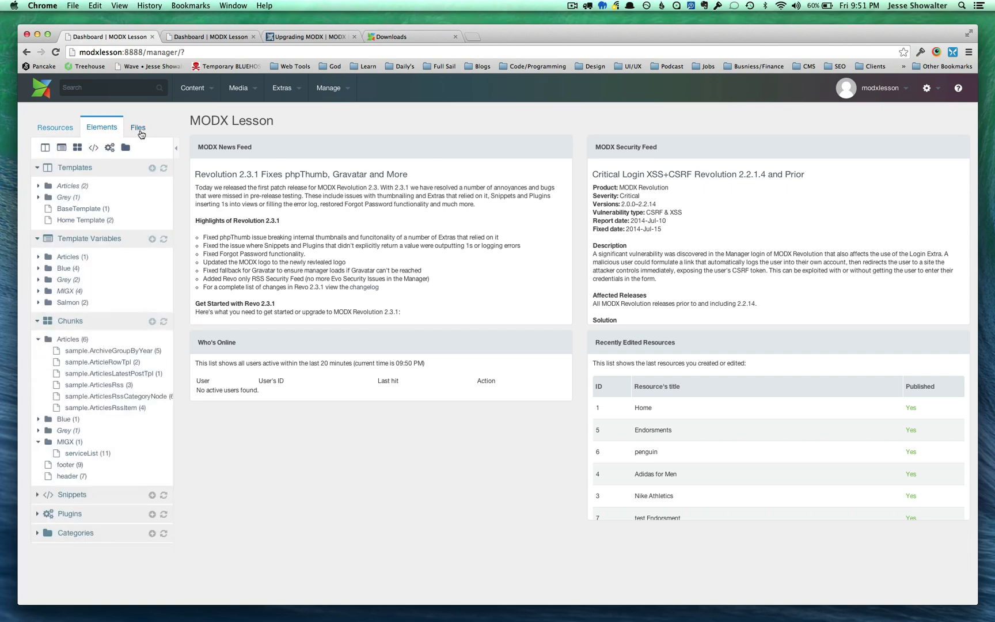
left_click(55, 127)
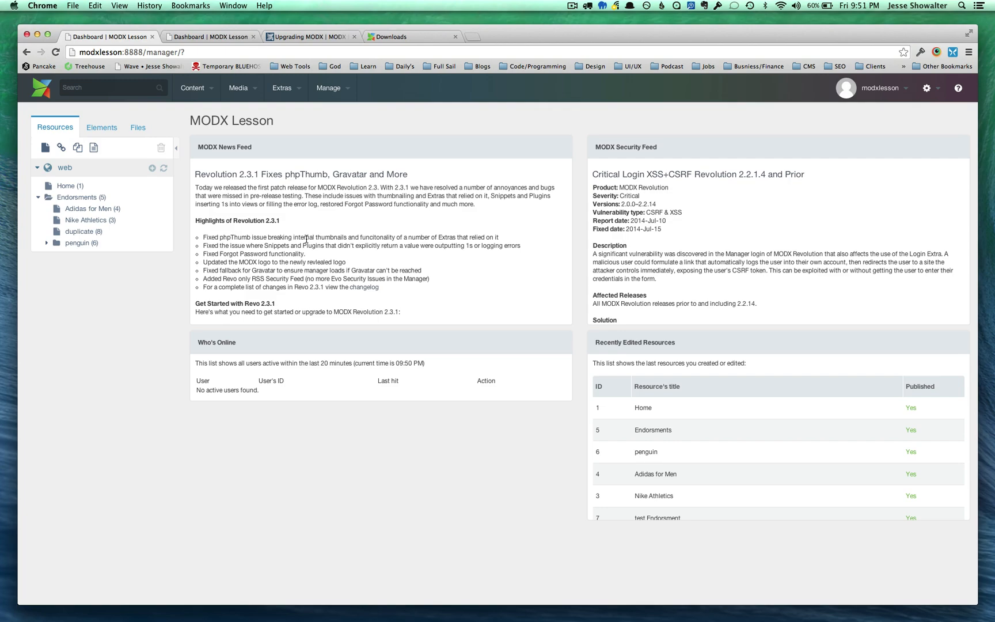
key("super+3")
scroll(504, 247, "down", 10)
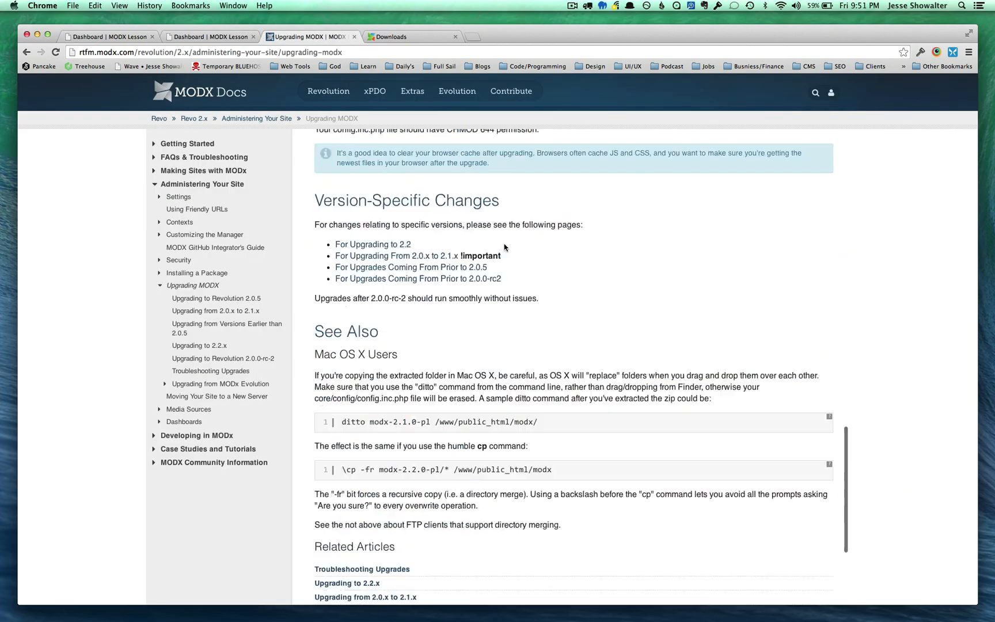
scroll(505, 248, "down", 6)
scroll(505, 247, "up", 5)
scroll(505, 247, "up", 5)
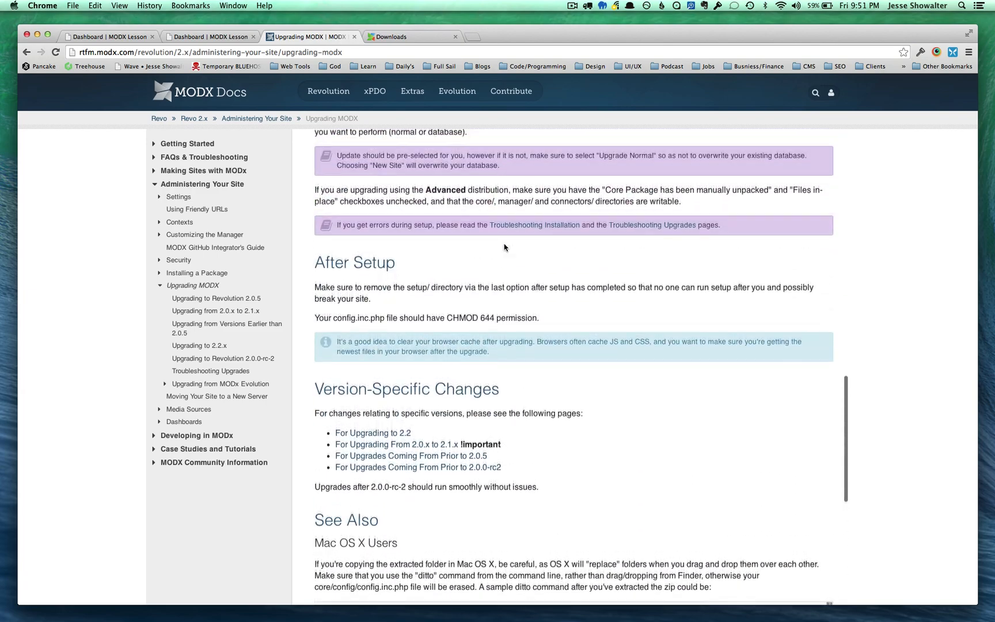
scroll(505, 248, "up", 5)
scroll(505, 248, "up", 10)
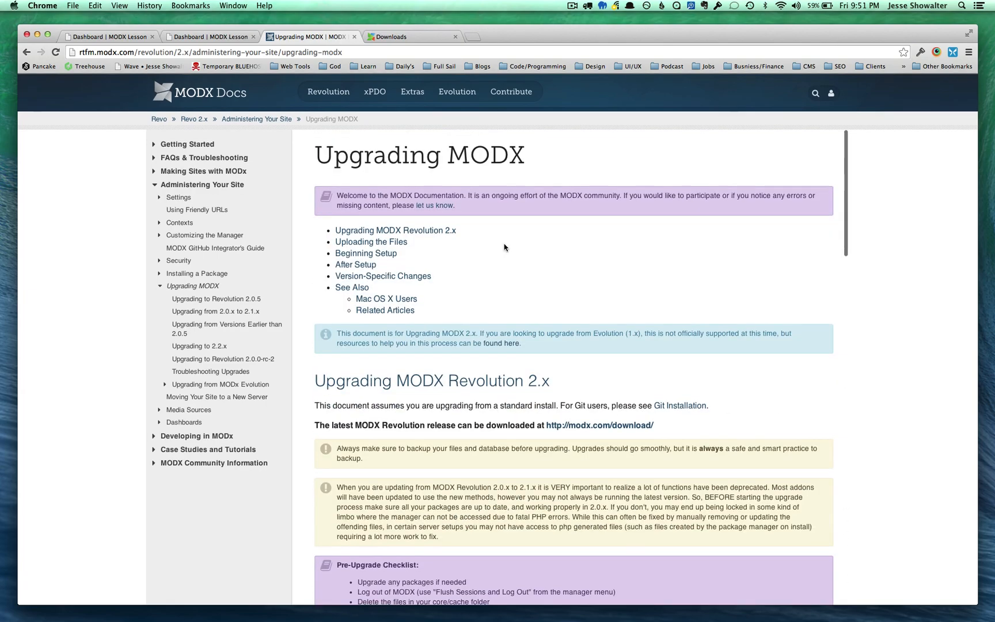
Step: Compare the new 2.3.1 dashboard with the older 2.2.10 tab, then reload the older tab
key("super+1")
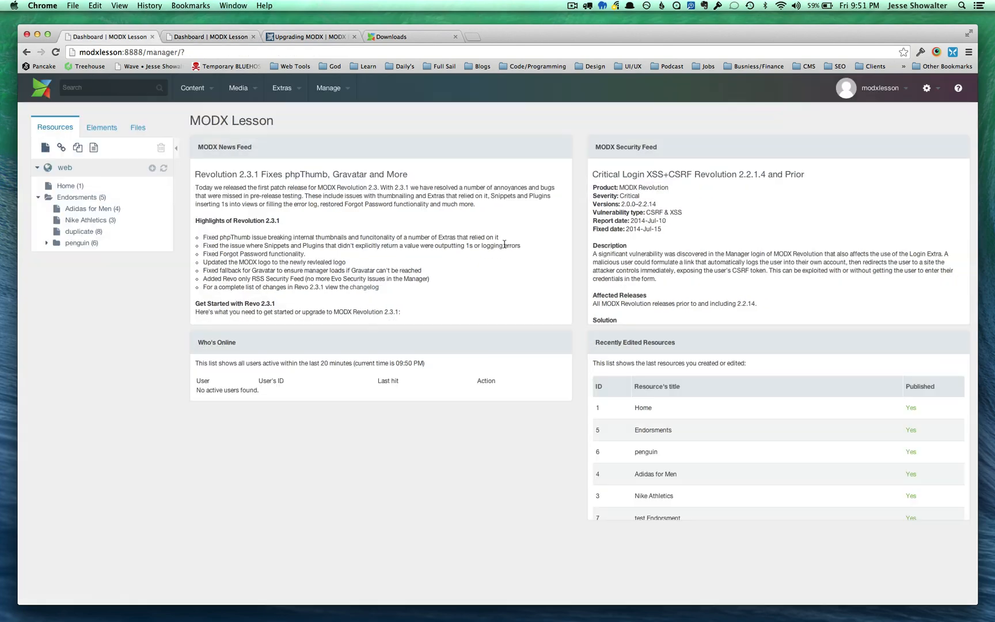
key("super+2")
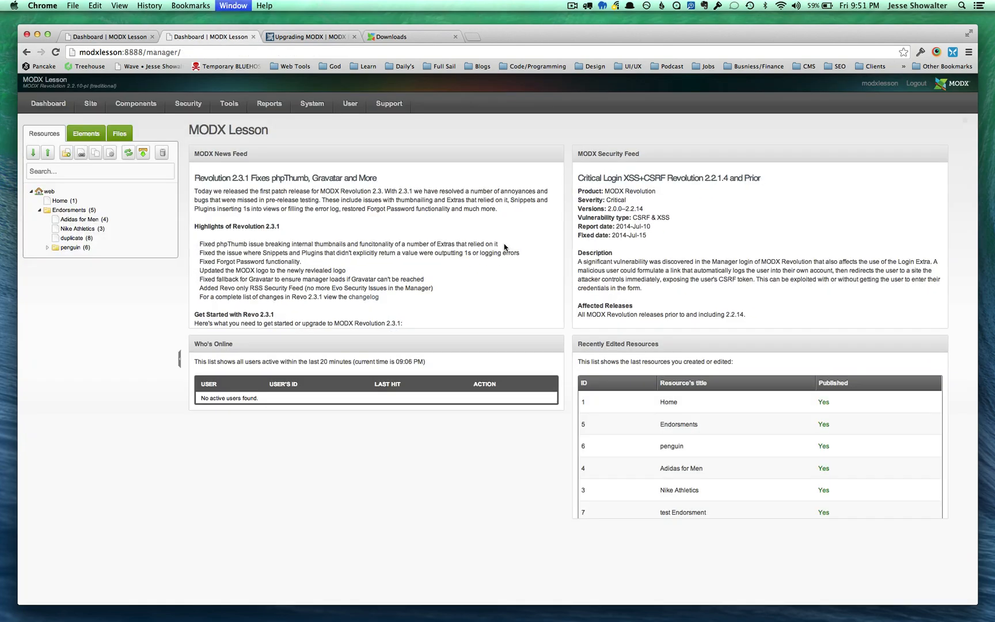
key("super+1")
key("super+2")
key("super+r")
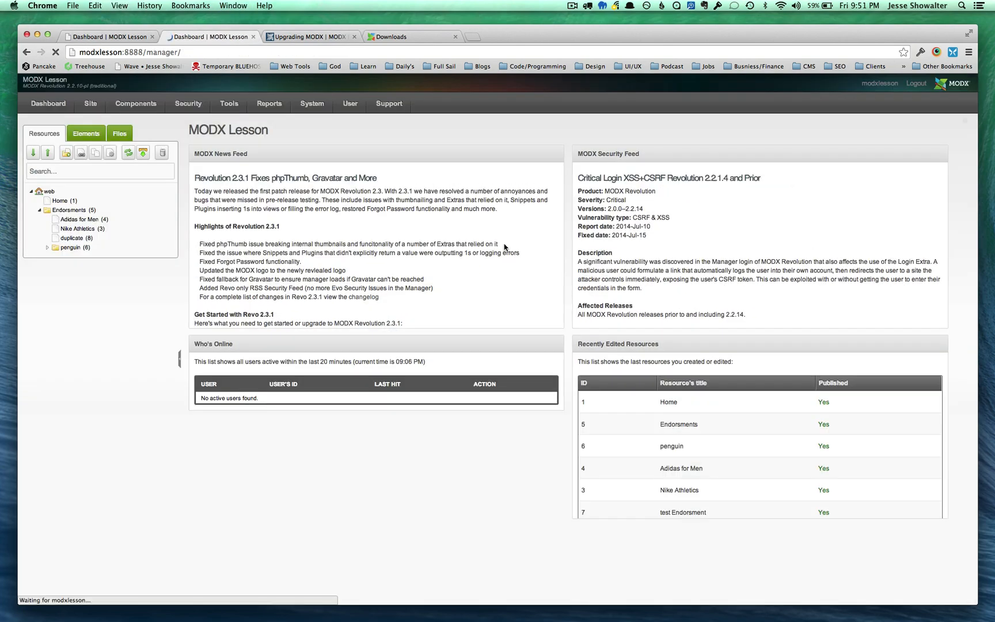